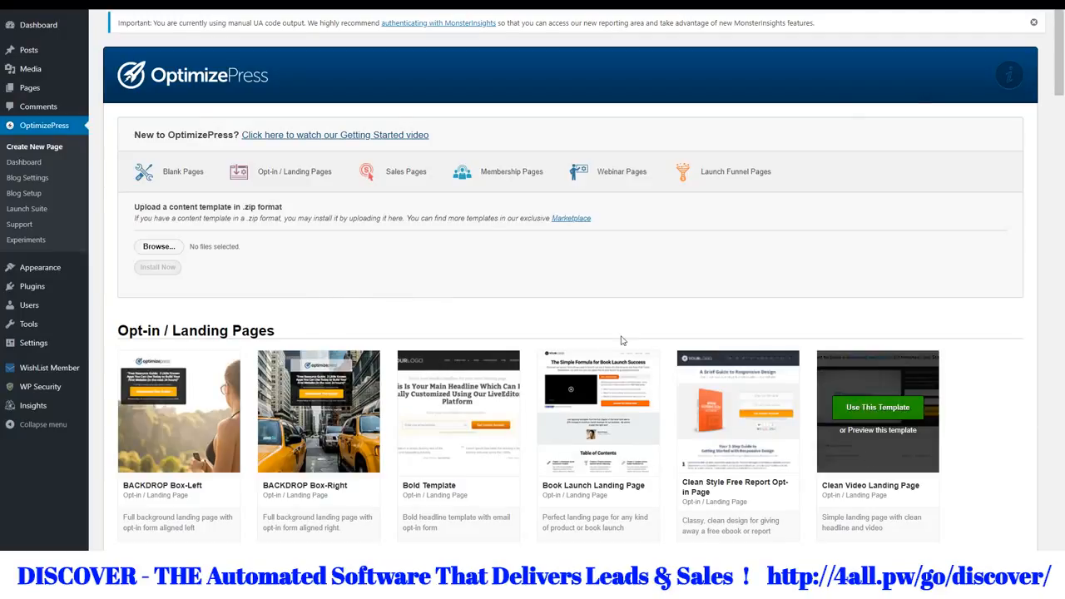
Create a blank page named "Test" from the Template Style 1 - Full-Width template
scroll(335, 264, "down", 1)
scroll(333, 262, "down", 1)
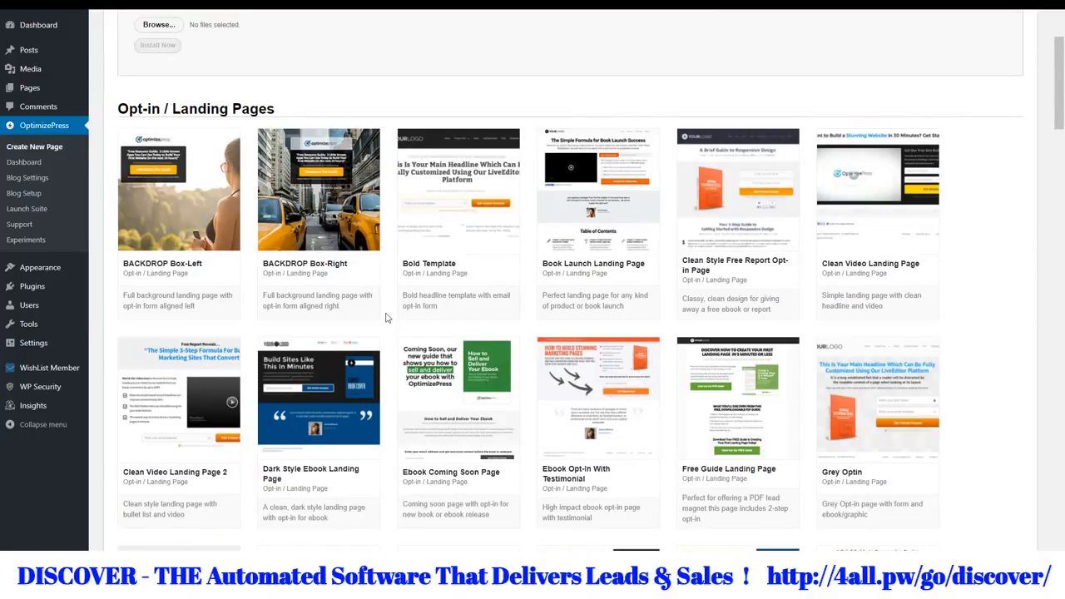
scroll(371, 325, "down", 2)
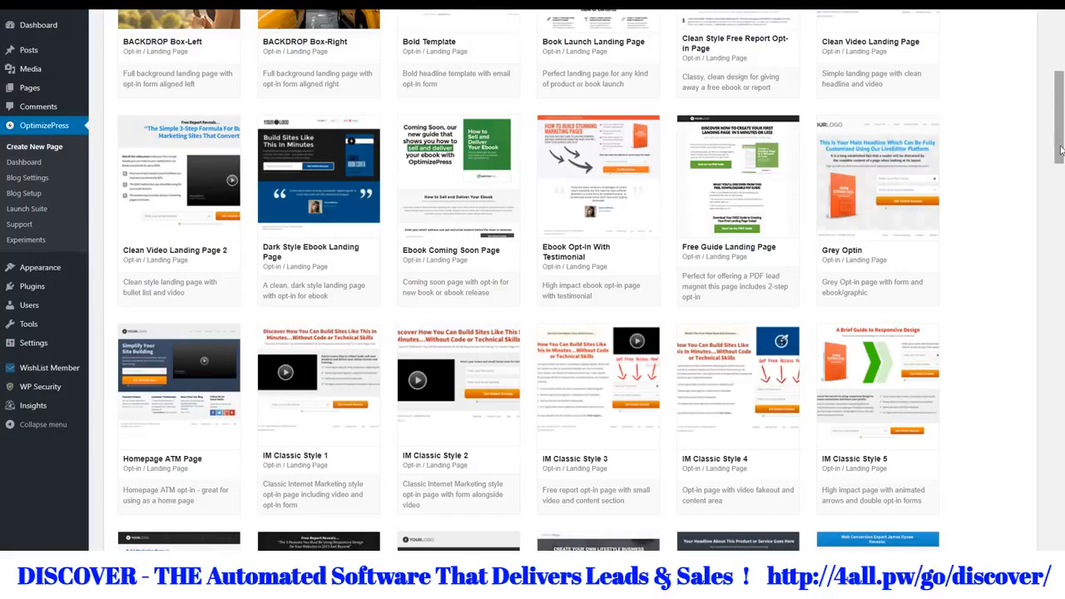
left_click_drag(1061, 150, 1017, 531)
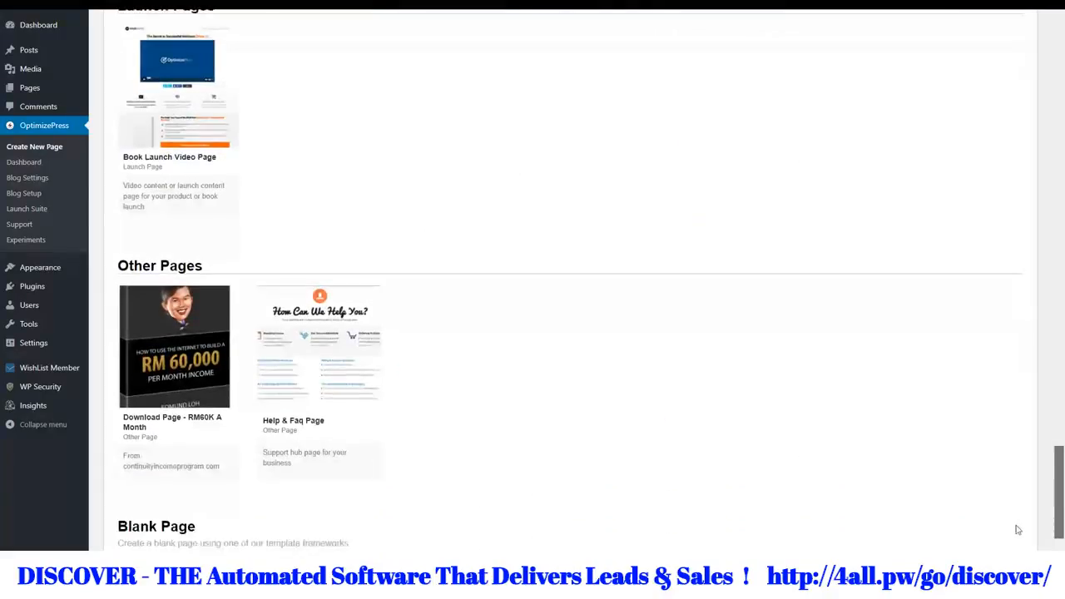
scroll(1016, 531, "down", 3)
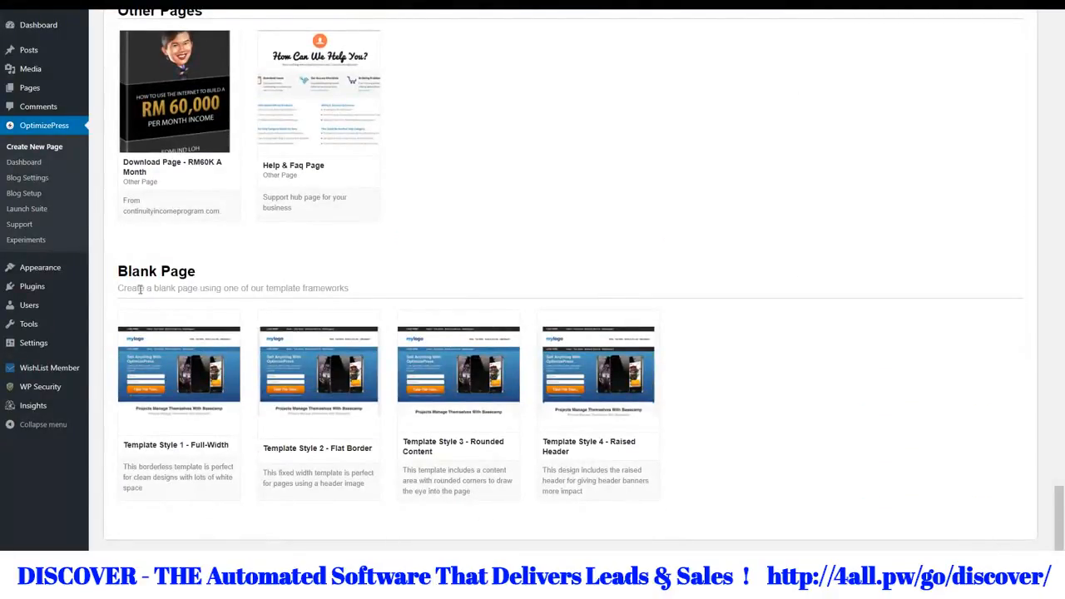
mouse_move(180, 372)
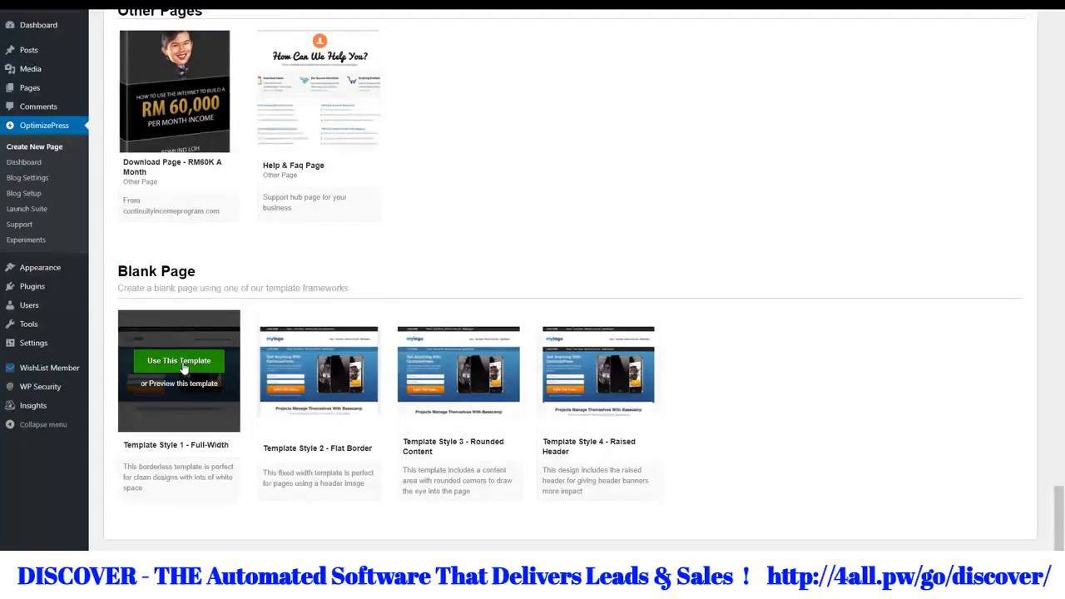
left_click(183, 367)
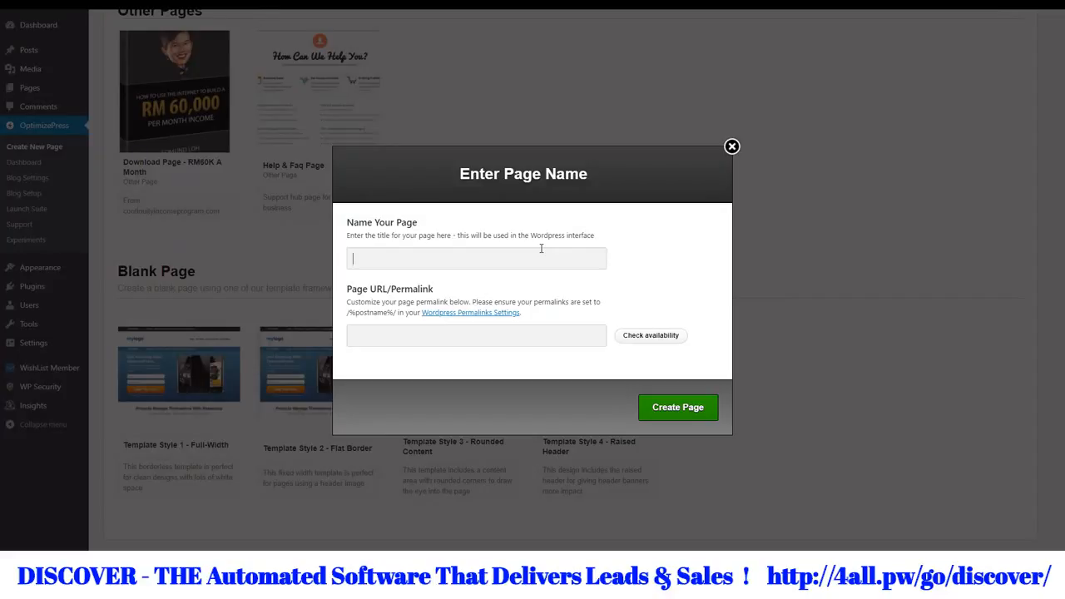
type("Test")
left_click(687, 412)
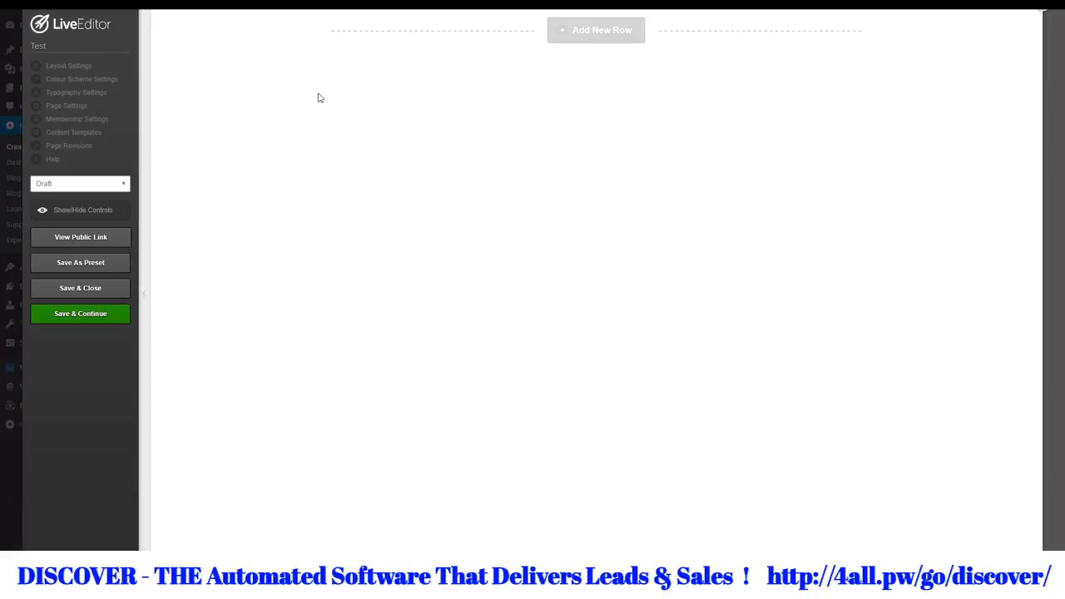
Review the page's layout settings and the overall page colour options in its colour scheme settings
left_click(71, 70)
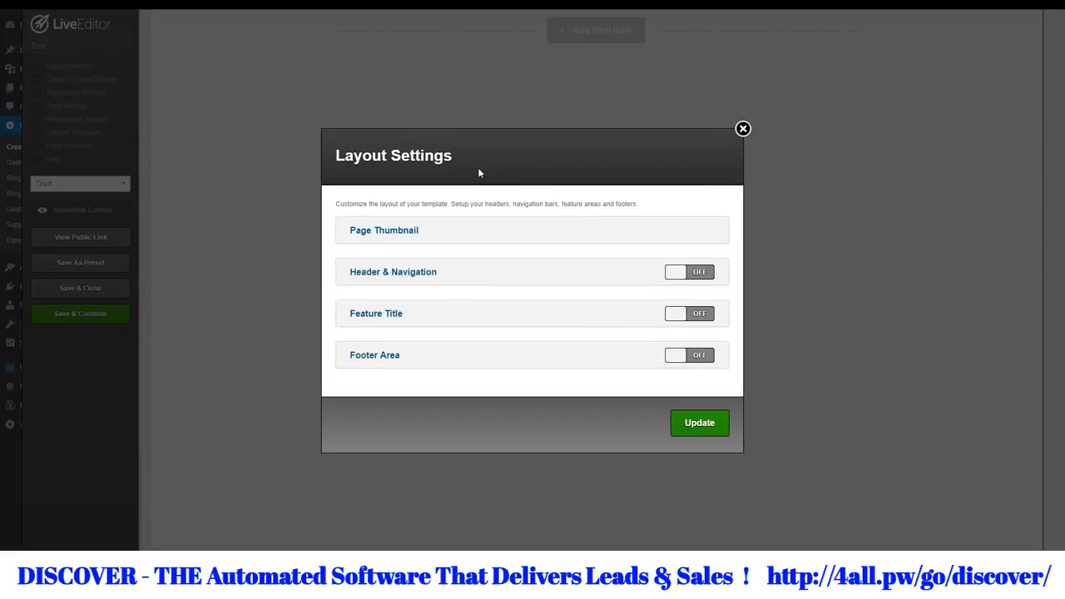
left_click(743, 130)
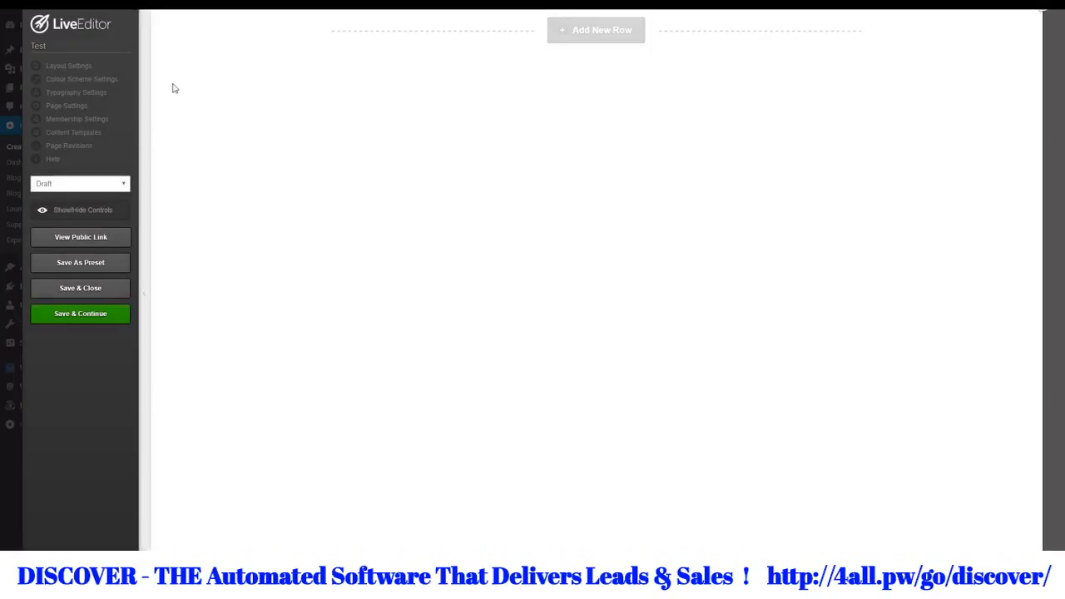
left_click(99, 78)
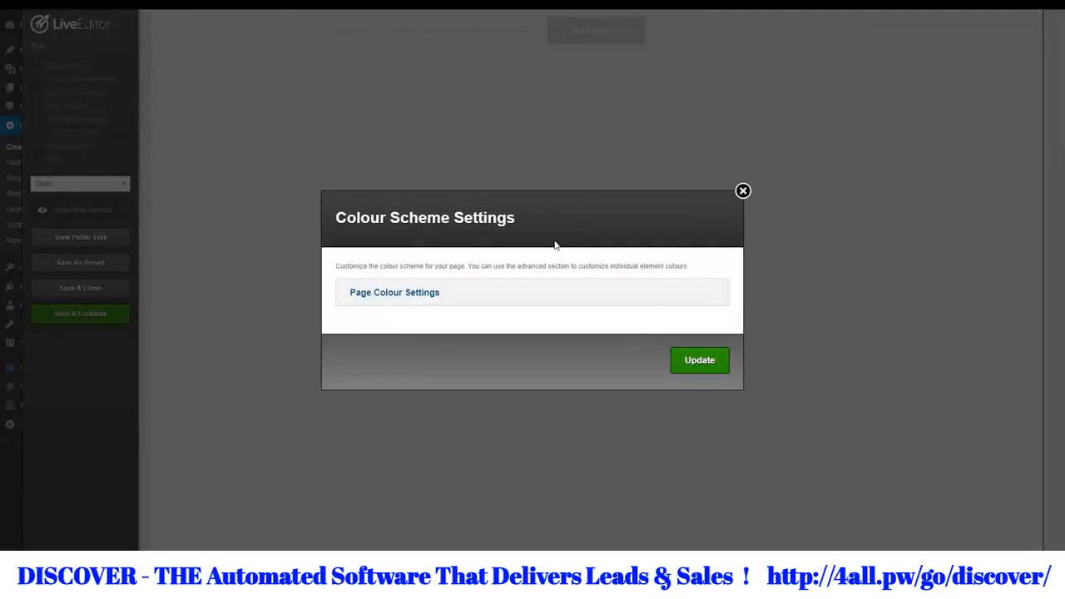
left_click_drag(350, 292, 436, 293)
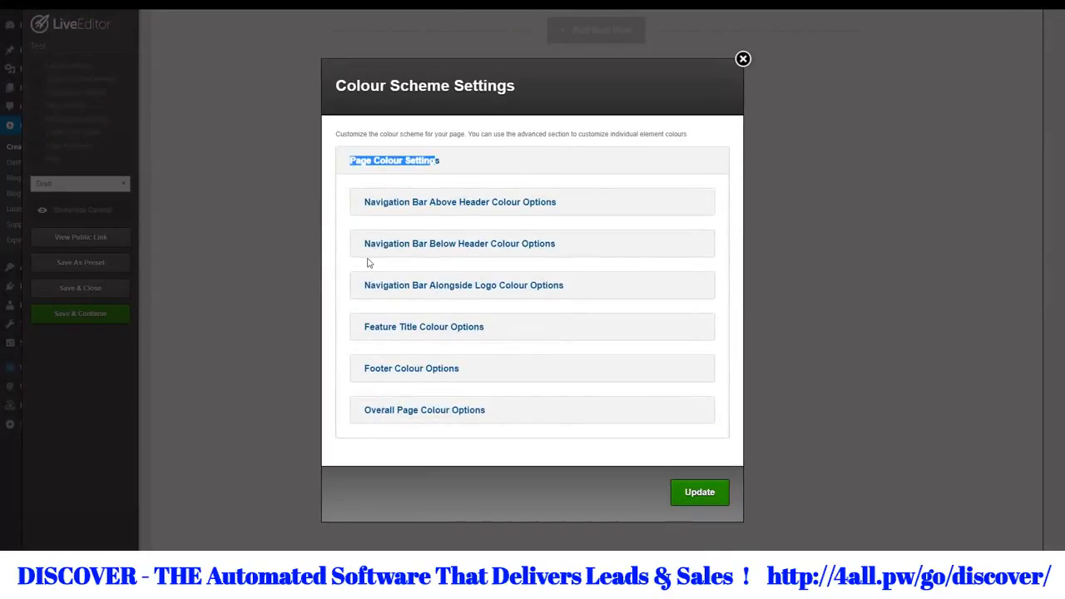
left_click(339, 332)
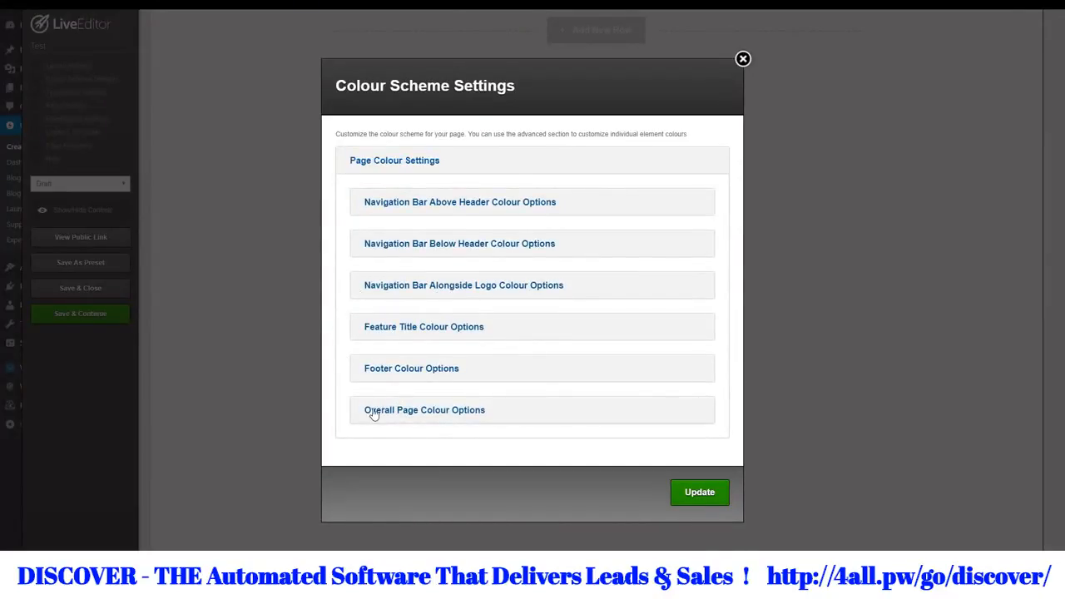
left_click(373, 411)
scroll(415, 375, "down", 3)
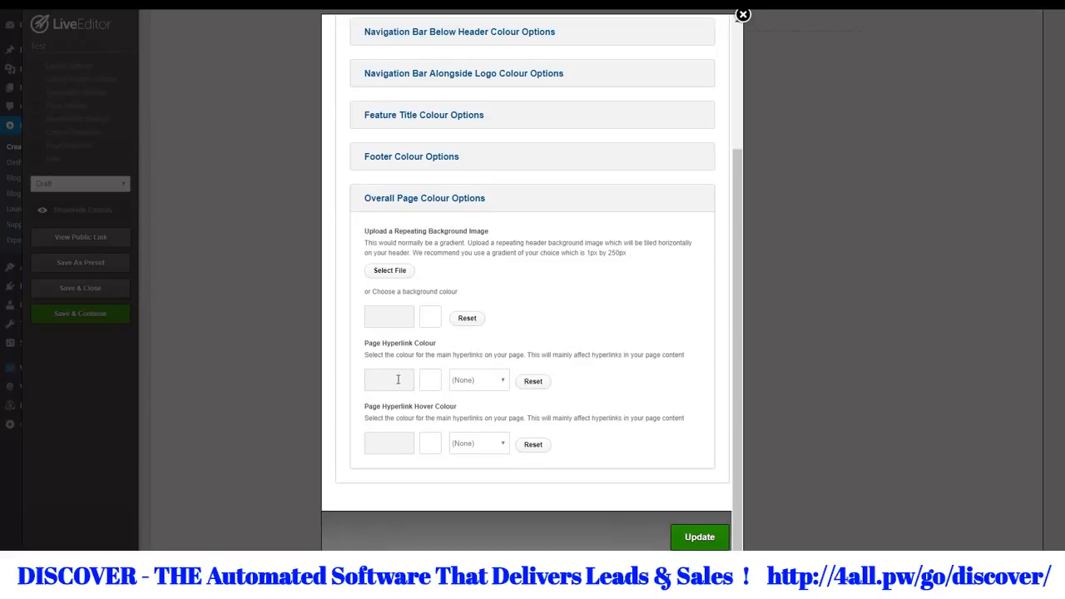
scroll(669, 174, "up", 4)
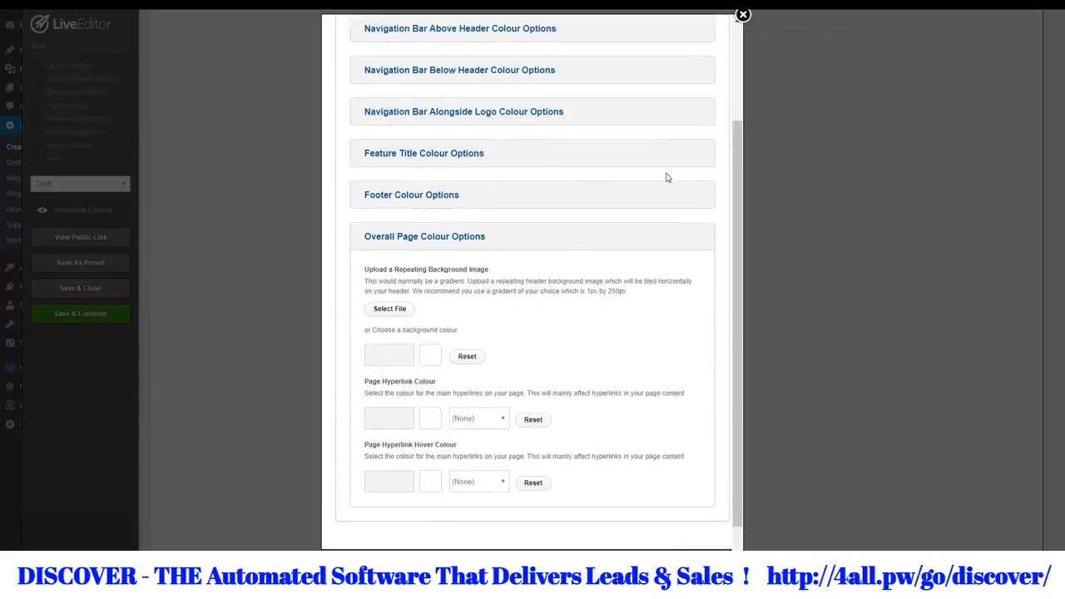
left_click(748, 20)
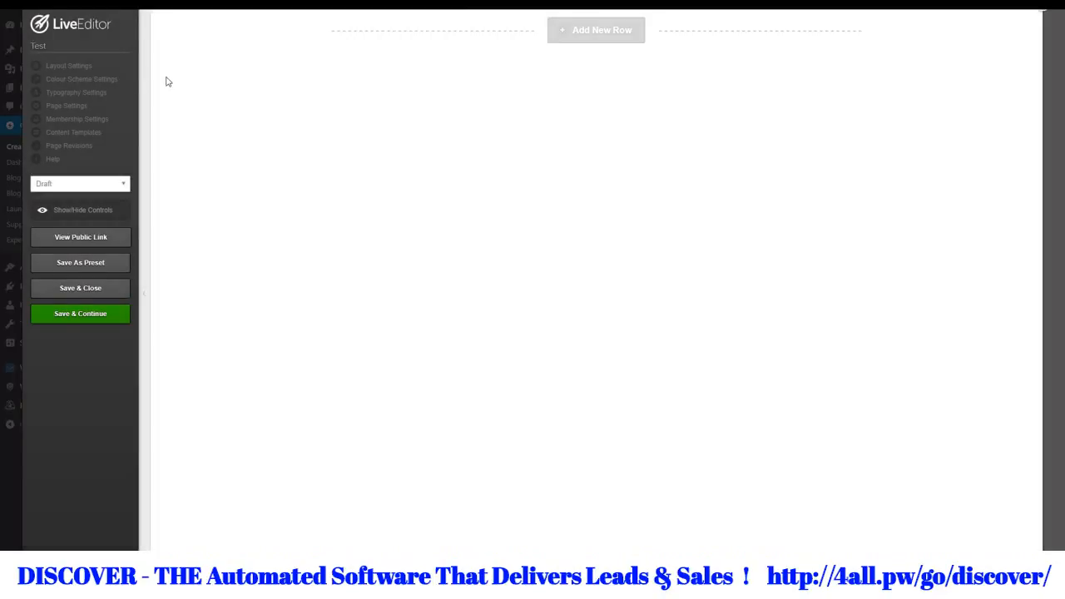
Examine the page typography settings, including the paragraph text sizes, heading styles, and link and footer colours
left_click(97, 94)
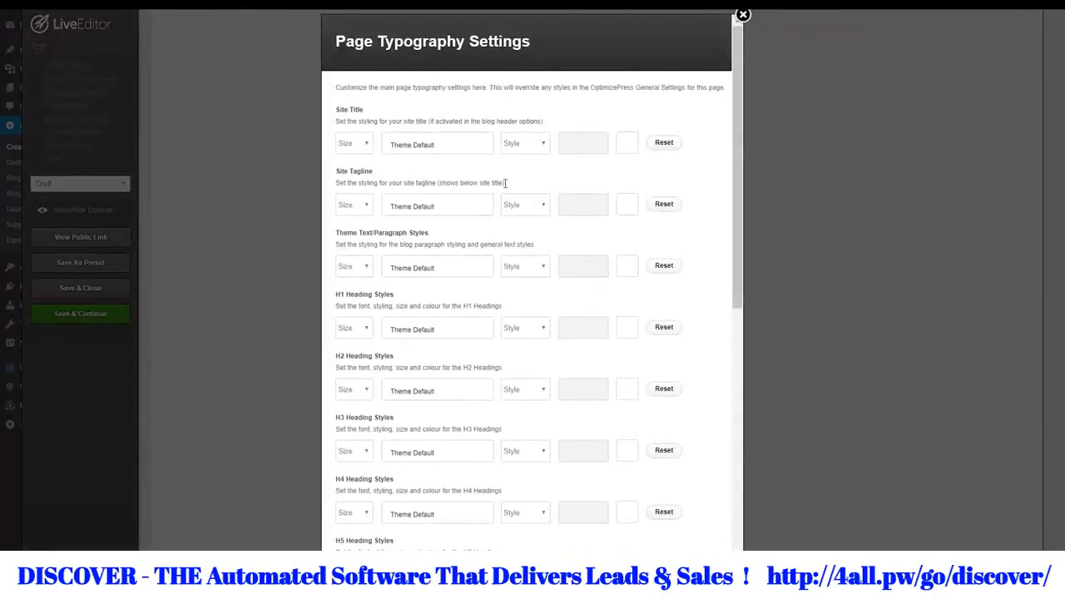
scroll(430, 335, "down", 2)
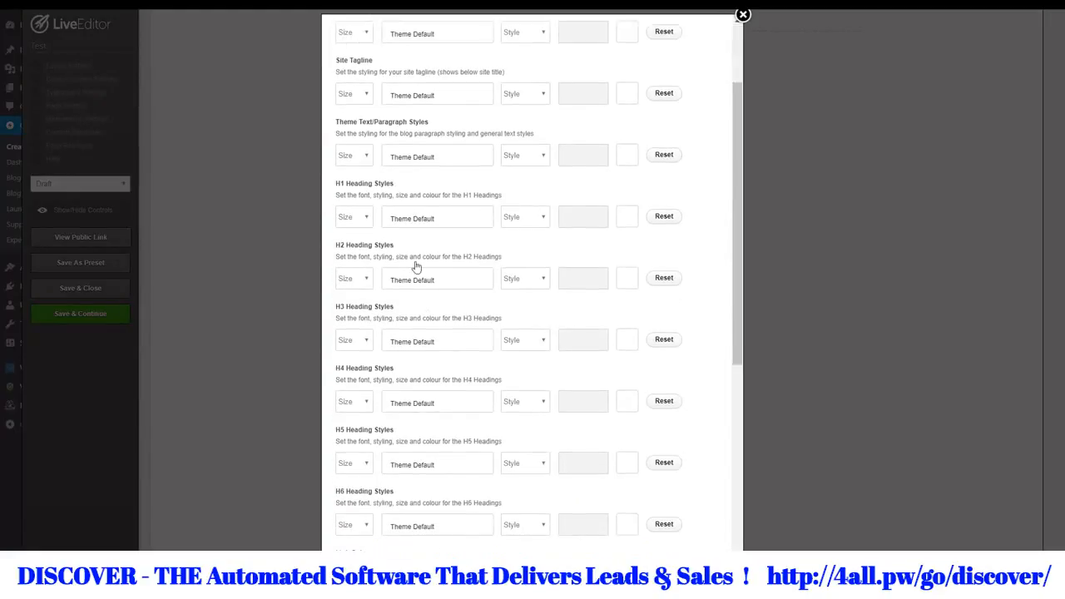
scroll(349, 195, "up", 2)
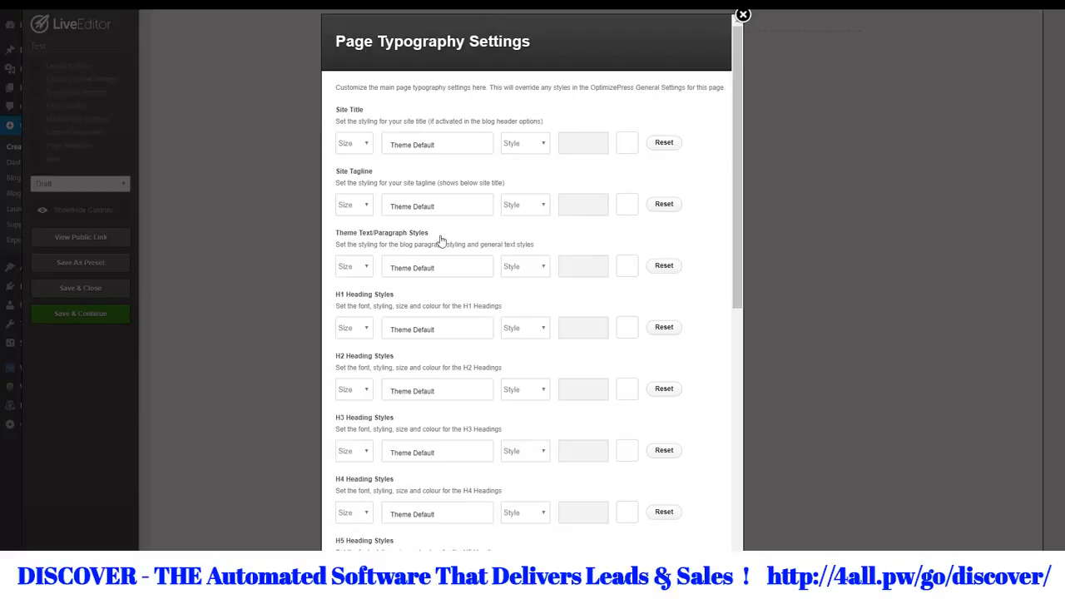
left_click(353, 266)
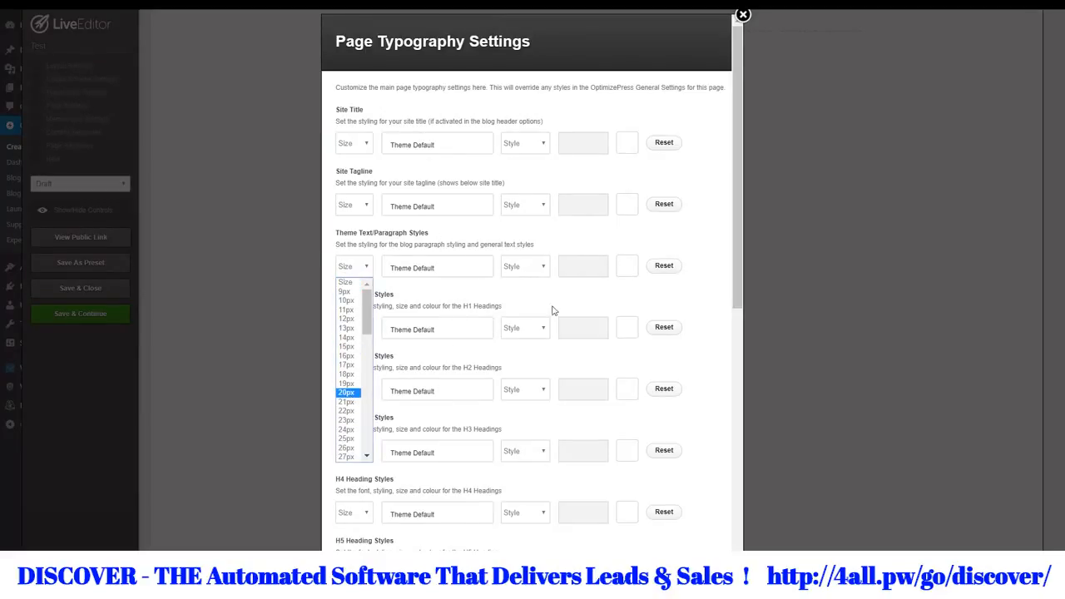
left_click(574, 267)
left_click(564, 252)
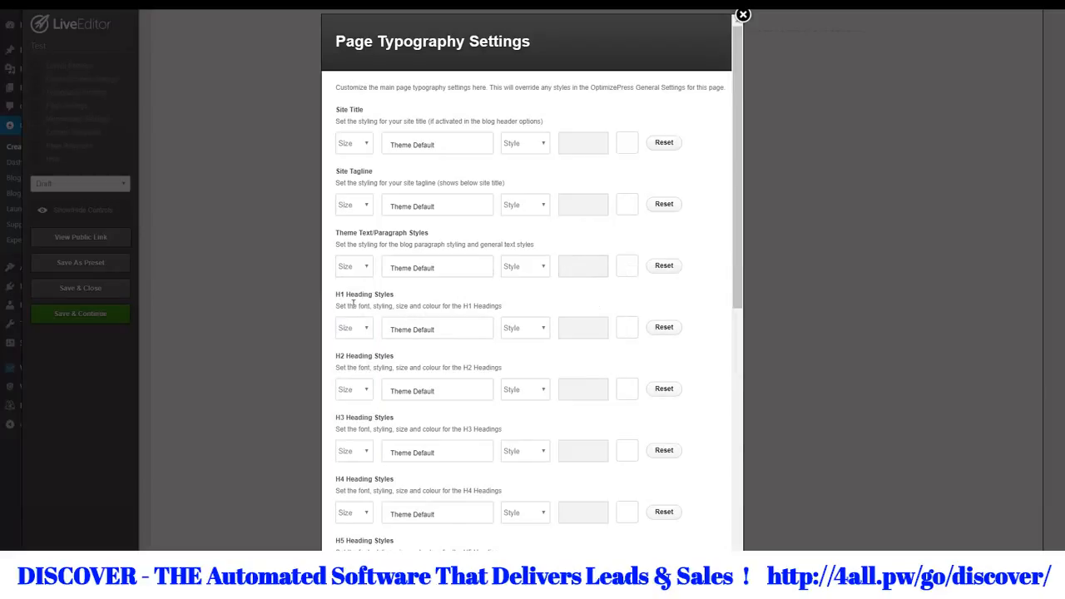
scroll(350, 379, "down", 1)
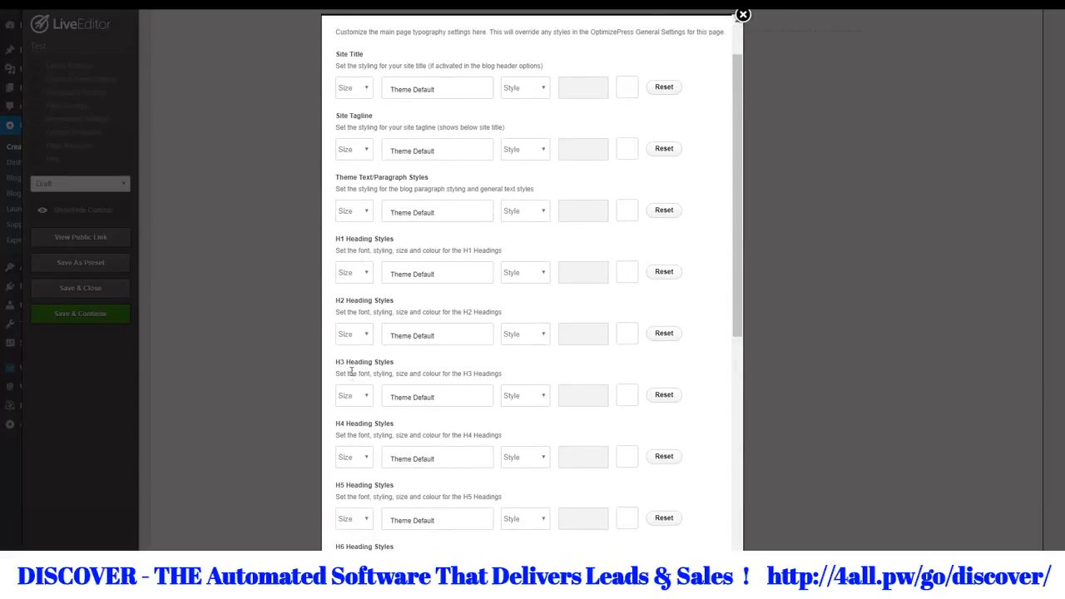
scroll(369, 363, "up", 1)
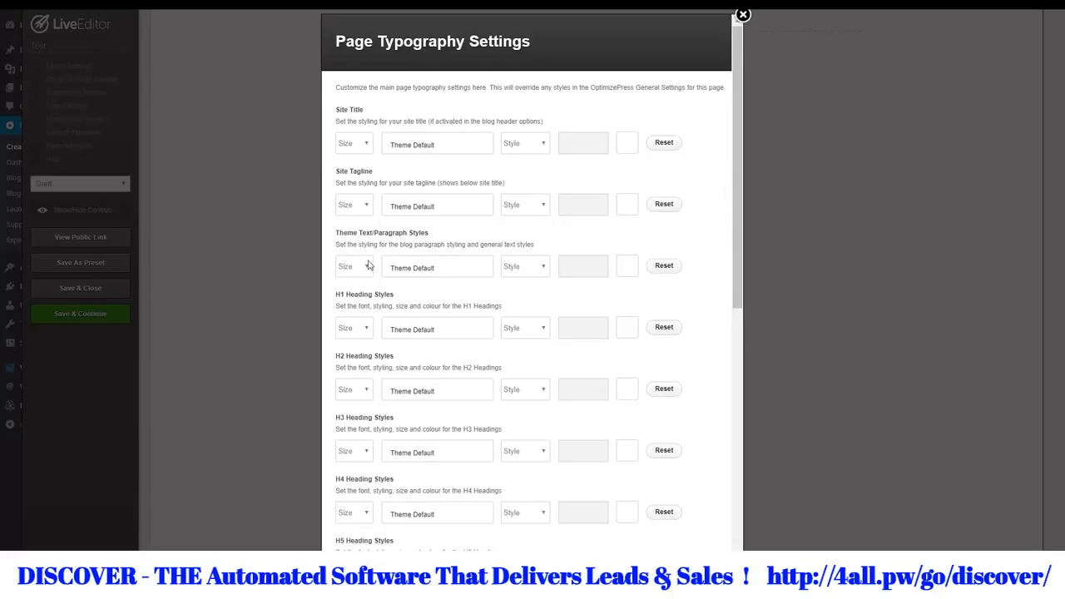
left_click_drag(335, 235, 691, 390)
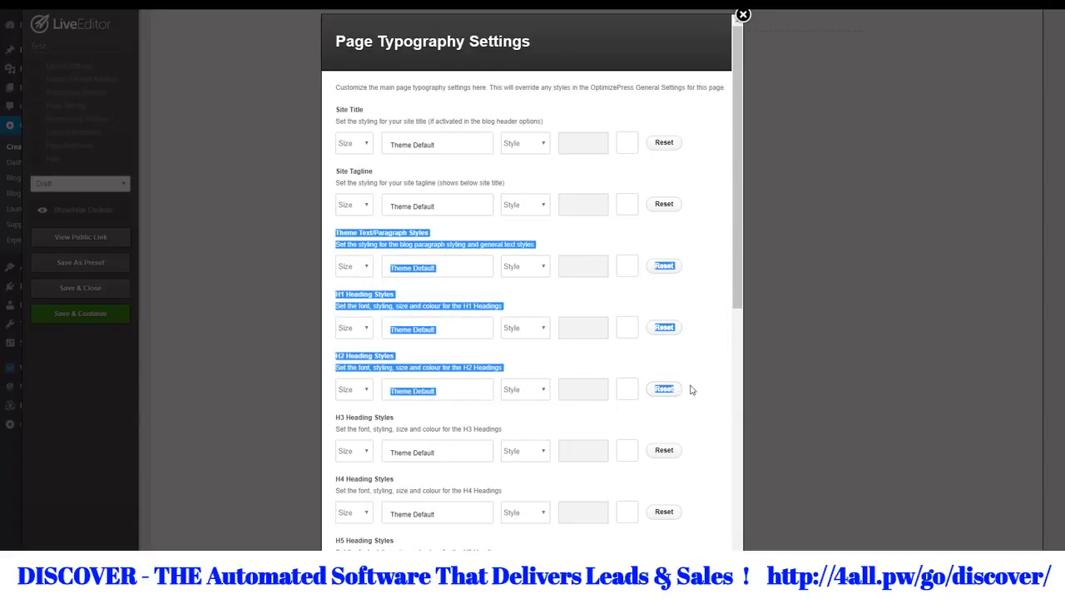
left_click(578, 274)
left_click(573, 255)
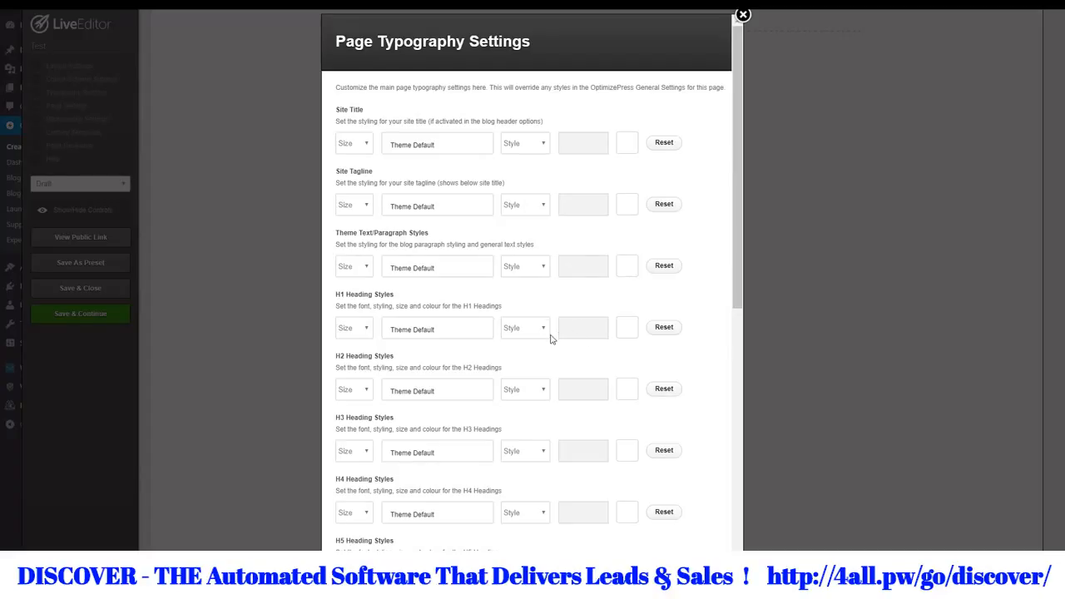
scroll(572, 376, "down", 6)
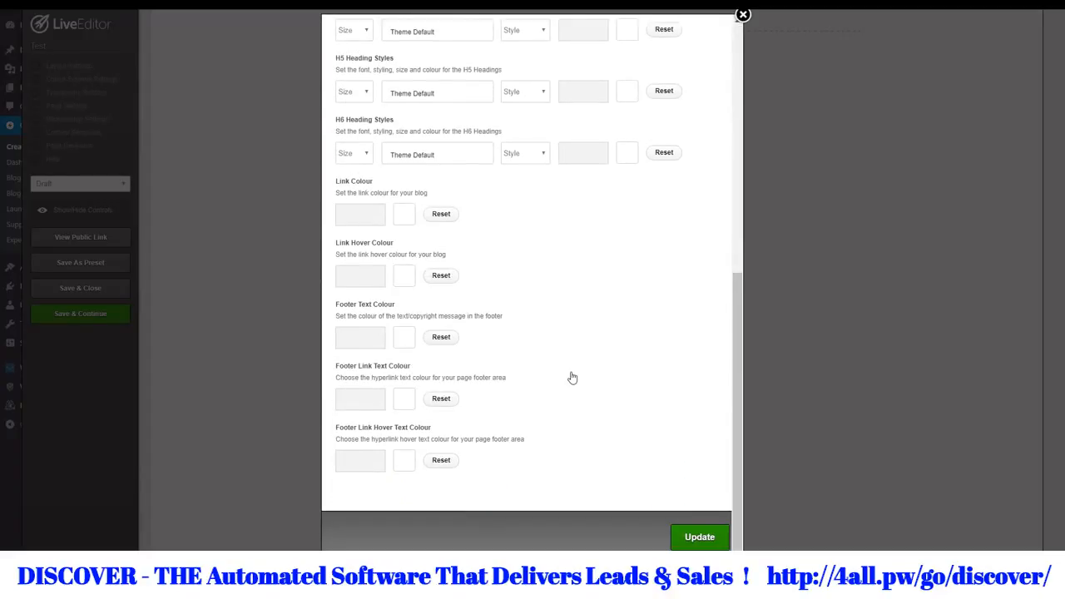
scroll(598, 287, "up", 6)
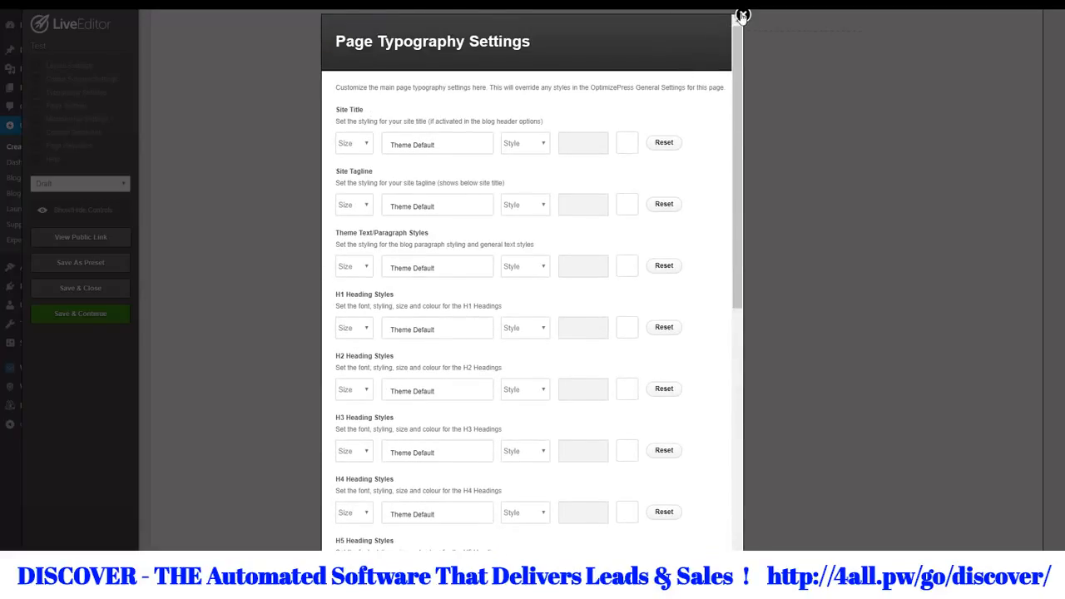
left_click(743, 16)
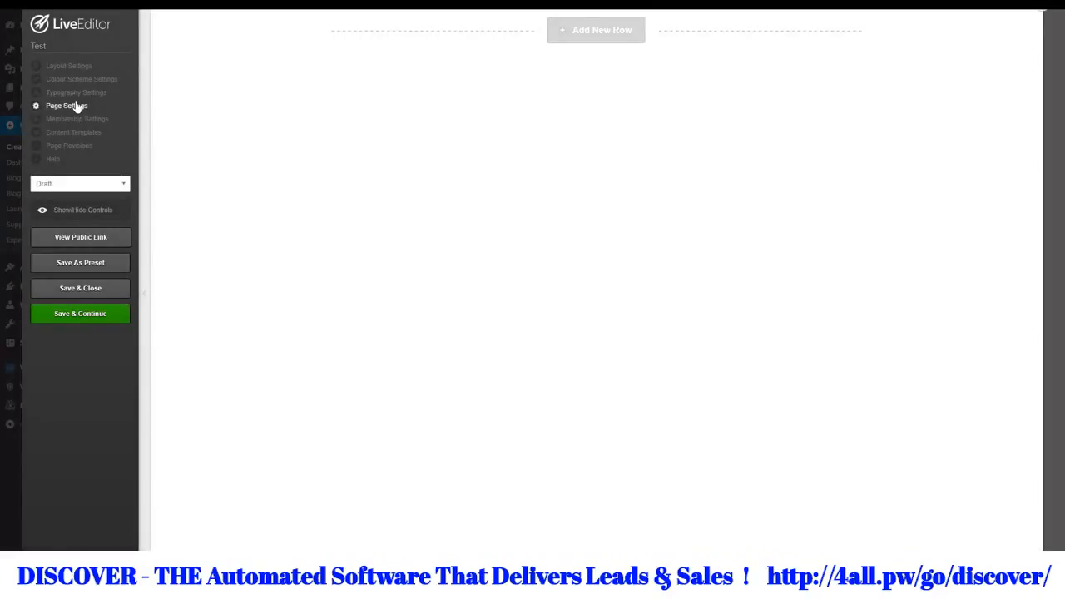
Inspect the Other Scripts section of the page settings, where header or footer code can be added
left_click(75, 106)
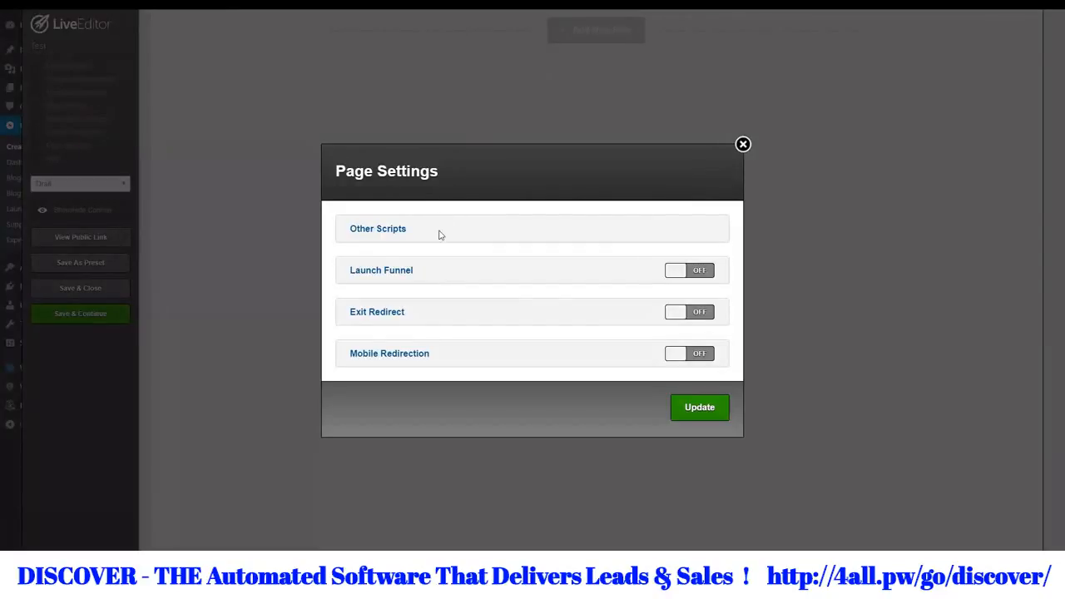
left_click(385, 233)
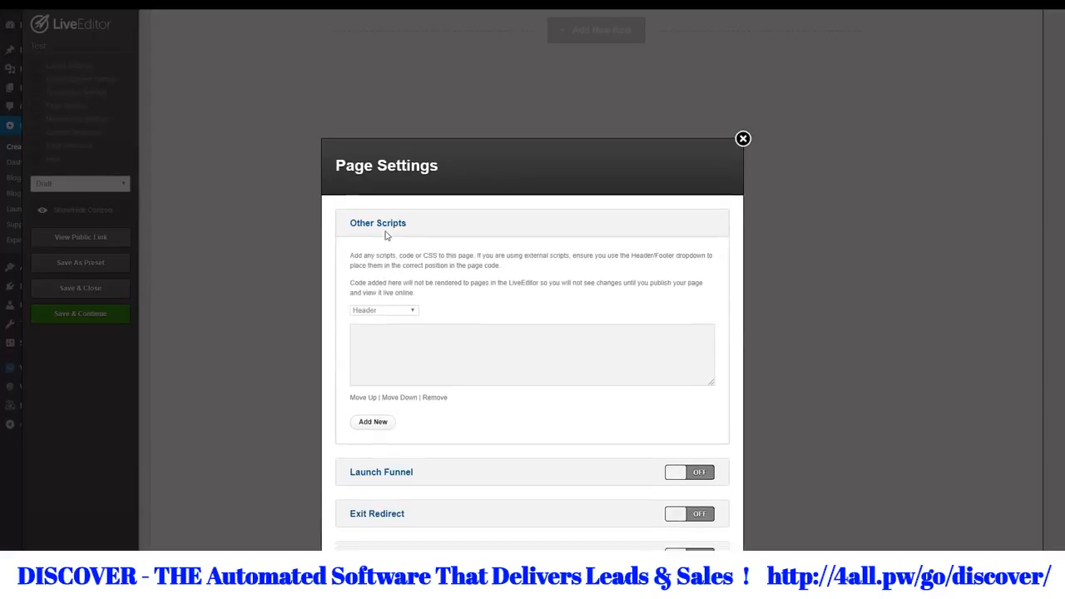
left_click(404, 250)
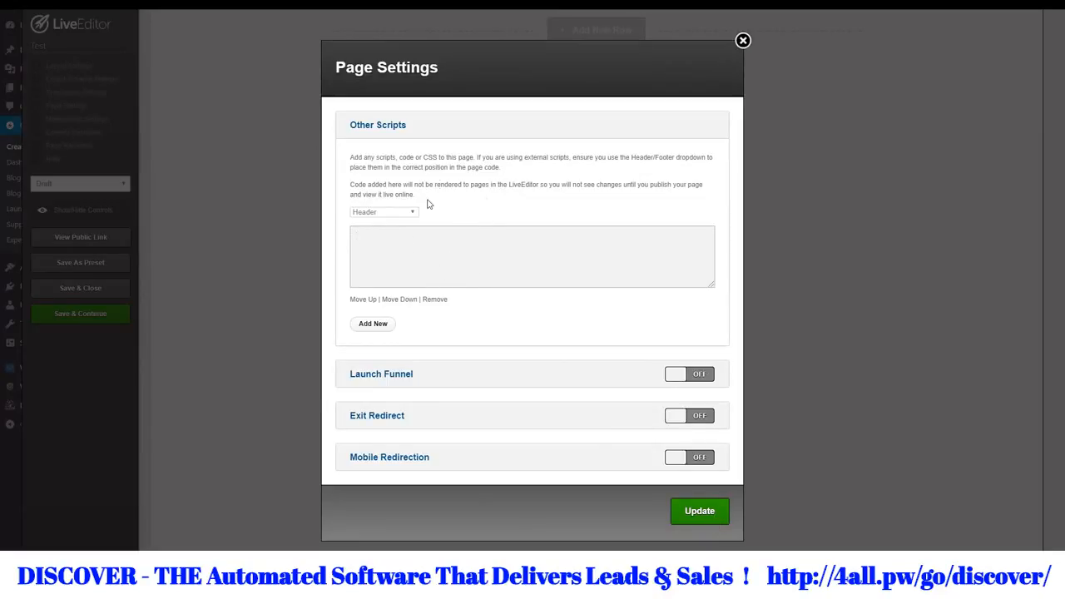
left_click(738, 39)
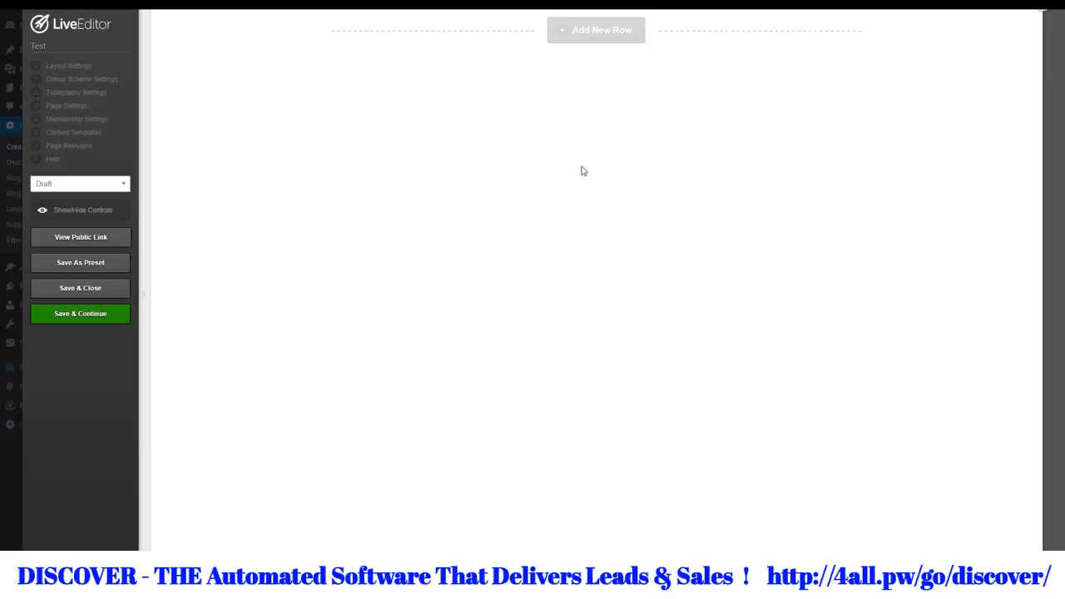
Add a new row with the 1 Column layout to the blank page
left_click(608, 37)
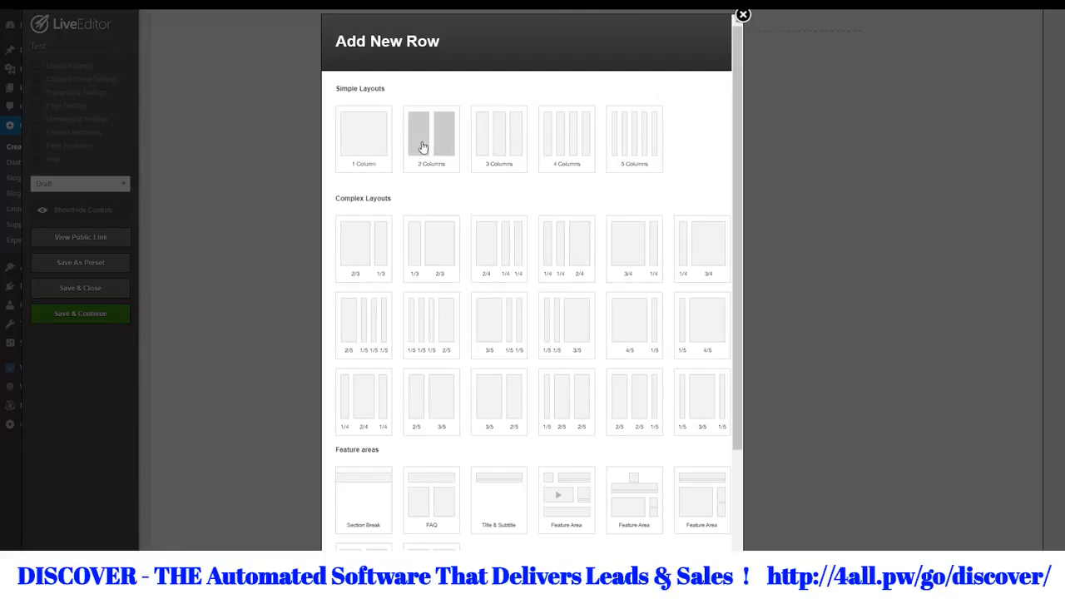
scroll(499, 233, "down", 3)
scroll(433, 287, "up", 3)
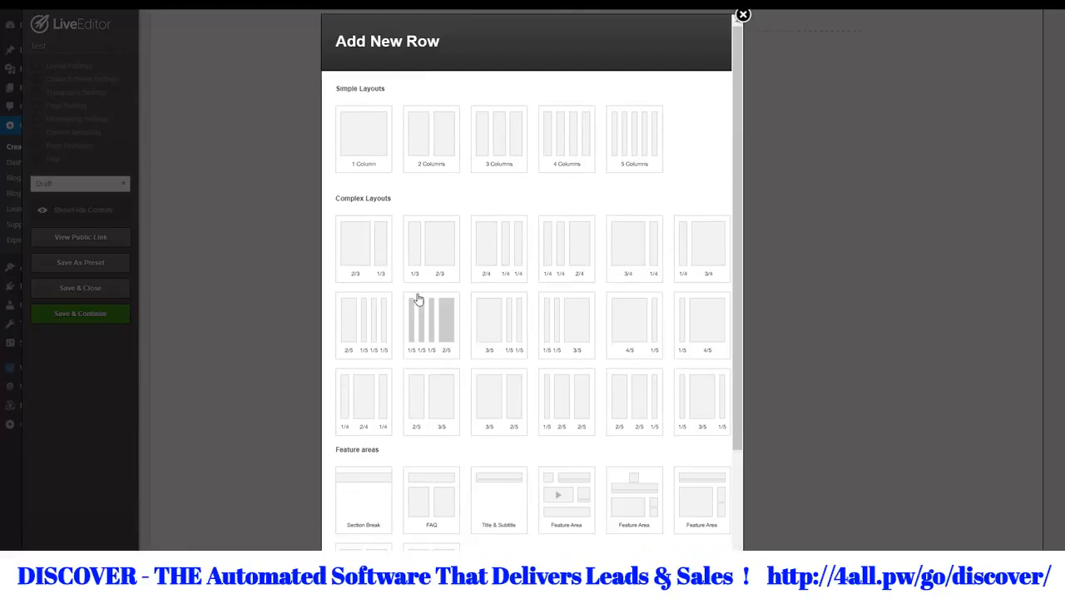
left_click(374, 160)
left_click(421, 142)
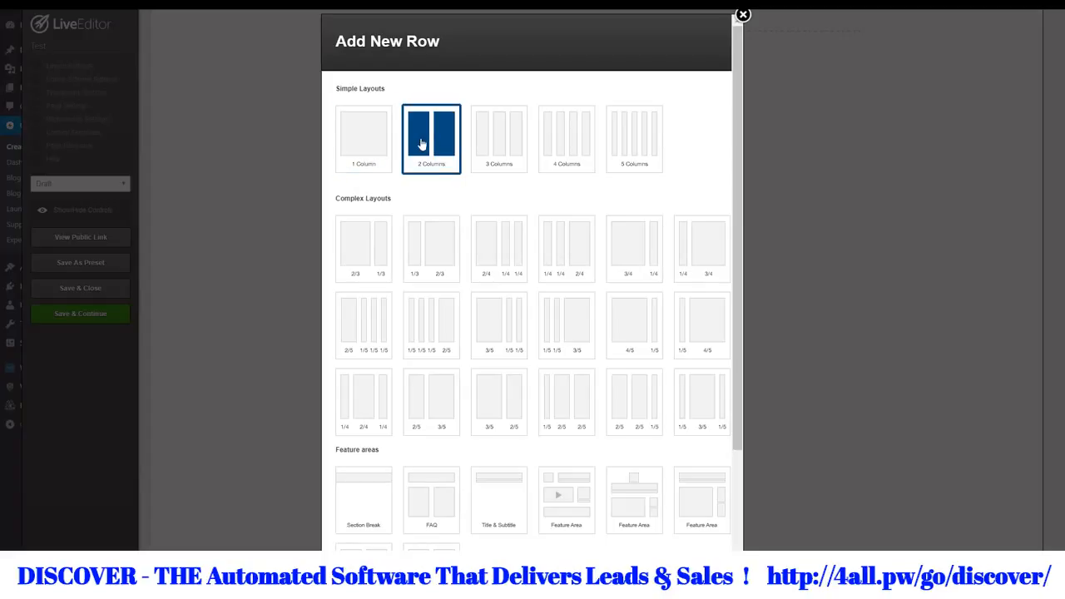
left_click(367, 145)
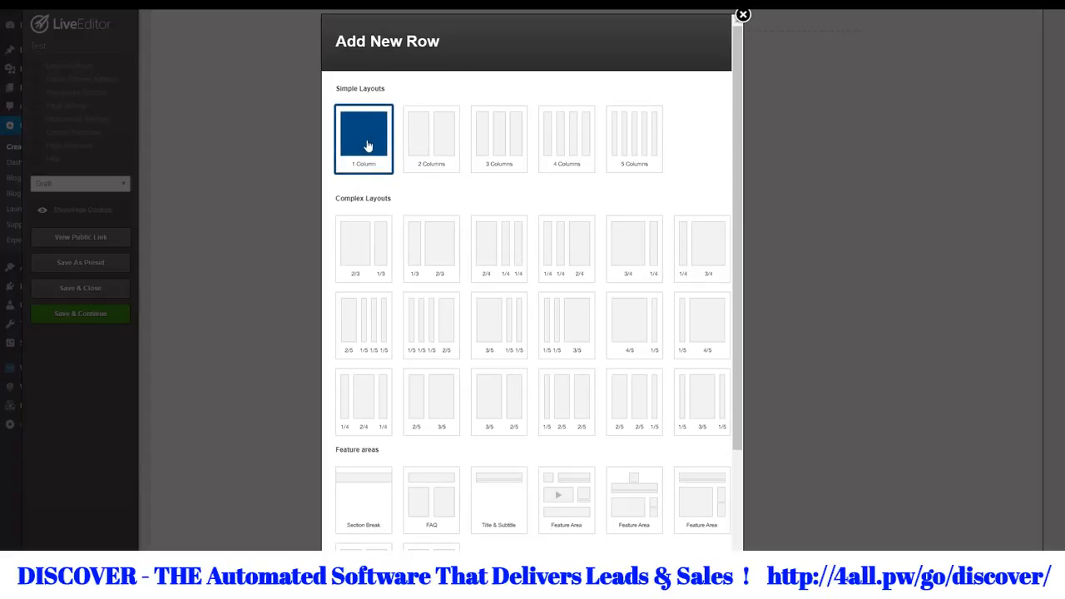
scroll(431, 243, "down", 3)
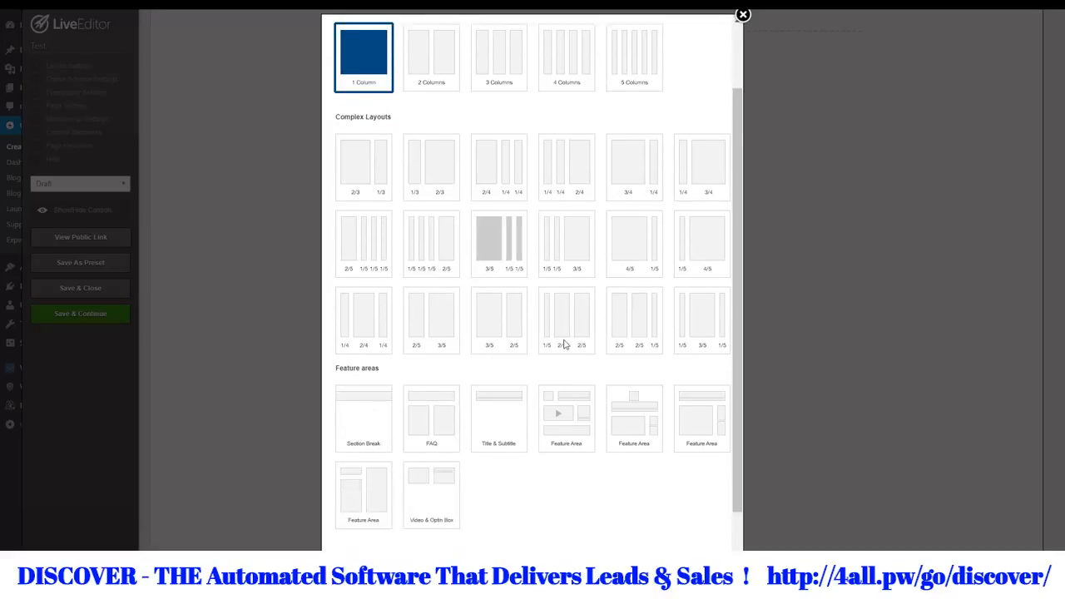
left_click(670, 539)
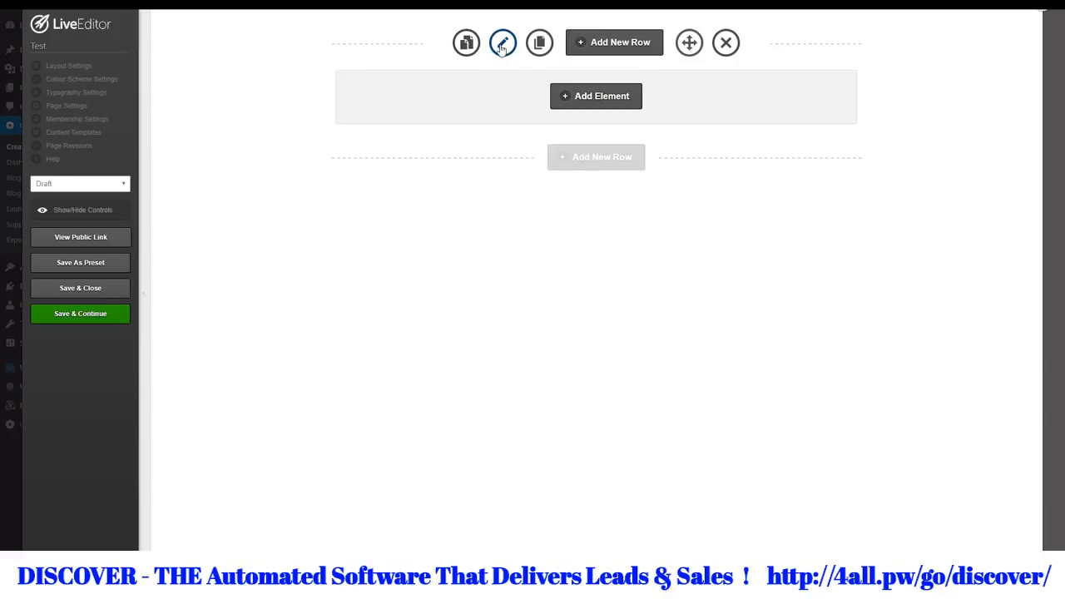
Mark the new row as a full width row in its row options
left_click(503, 46)
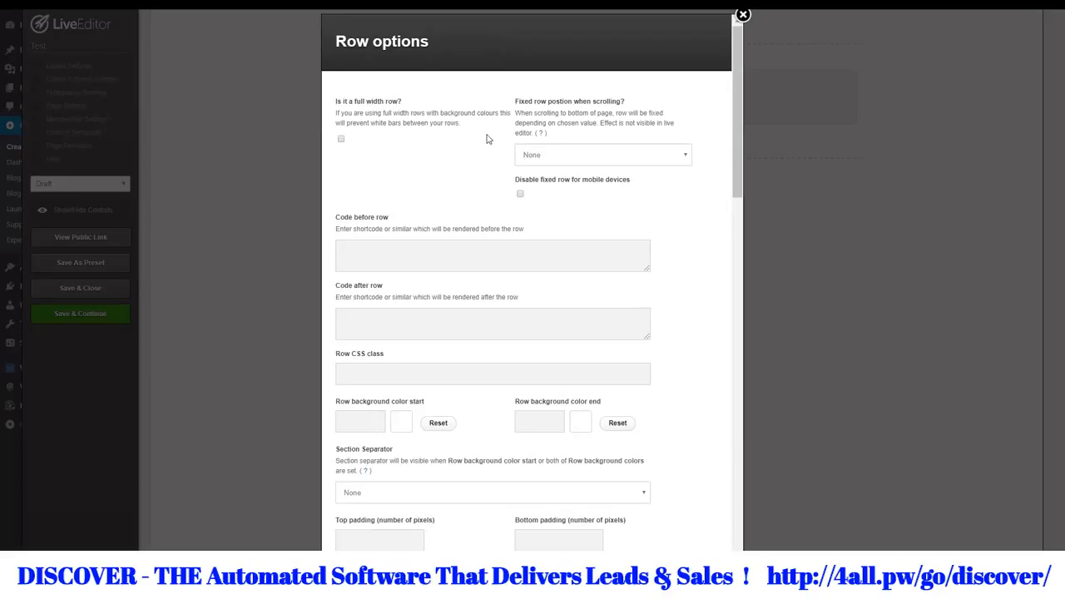
left_click(340, 141)
scroll(412, 170, "down", 1)
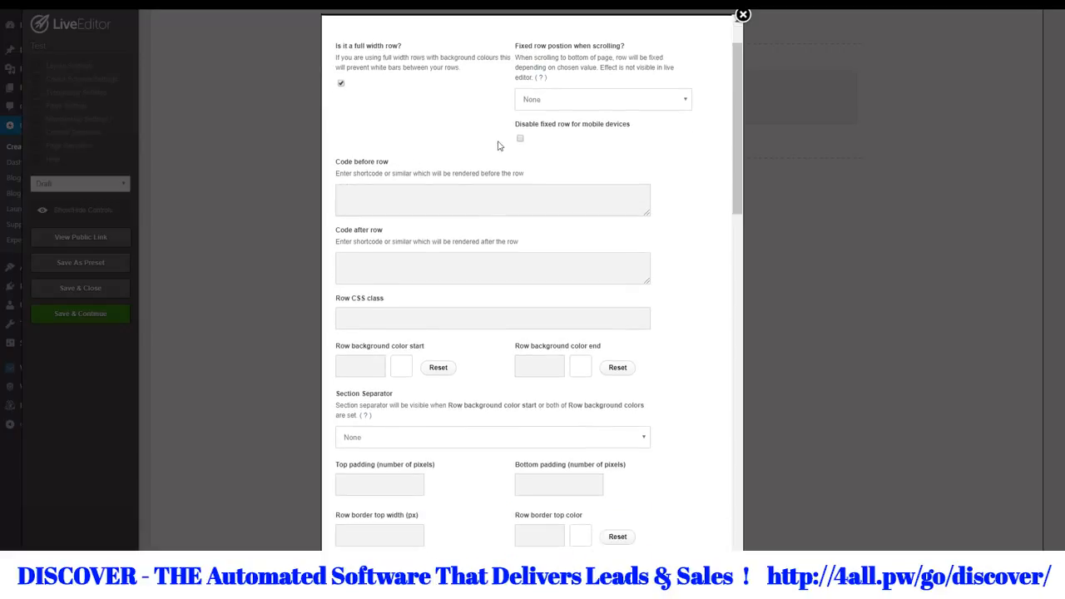
scroll(439, 314, "down", 5)
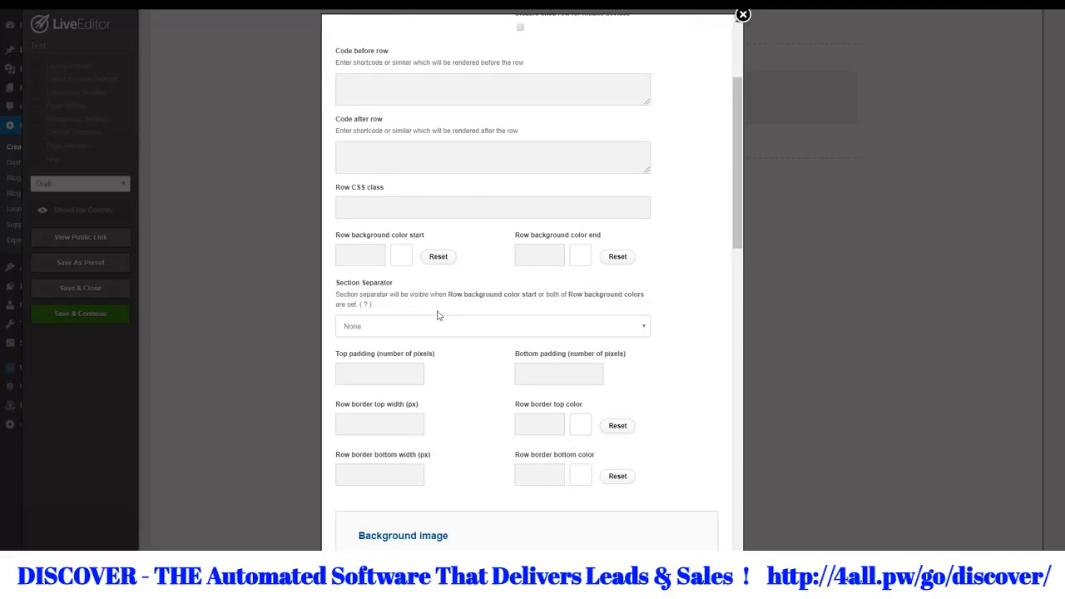
Set the row's top and bottom padding to 50 pixels each and update the row
left_click(371, 210)
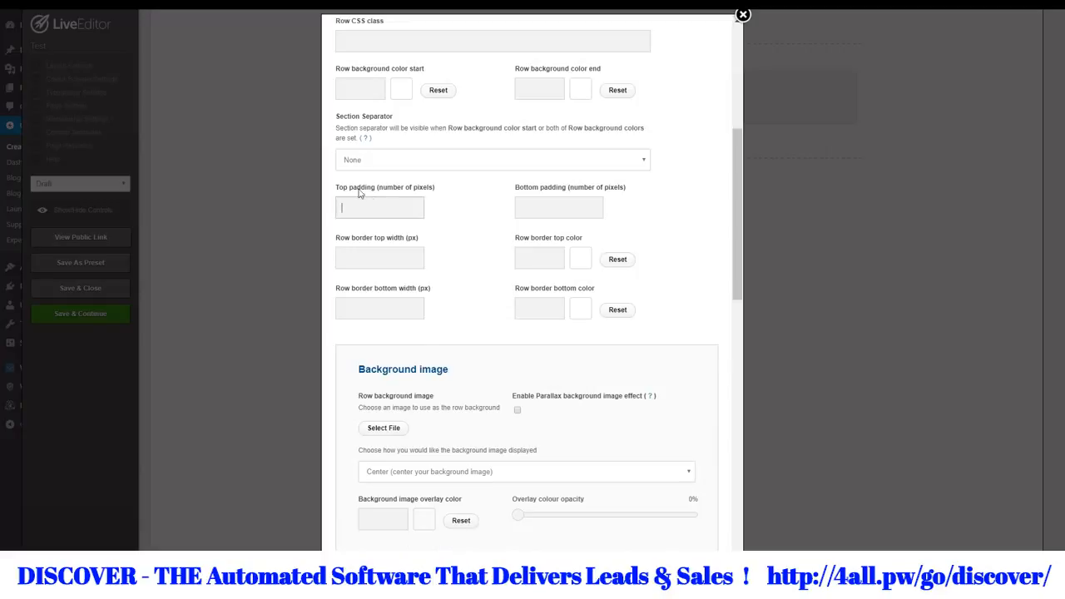
left_click(523, 204)
left_click(390, 207)
type("50")
left_click(553, 212)
type("50")
left_click(658, 211)
scroll(479, 252, "down", 2)
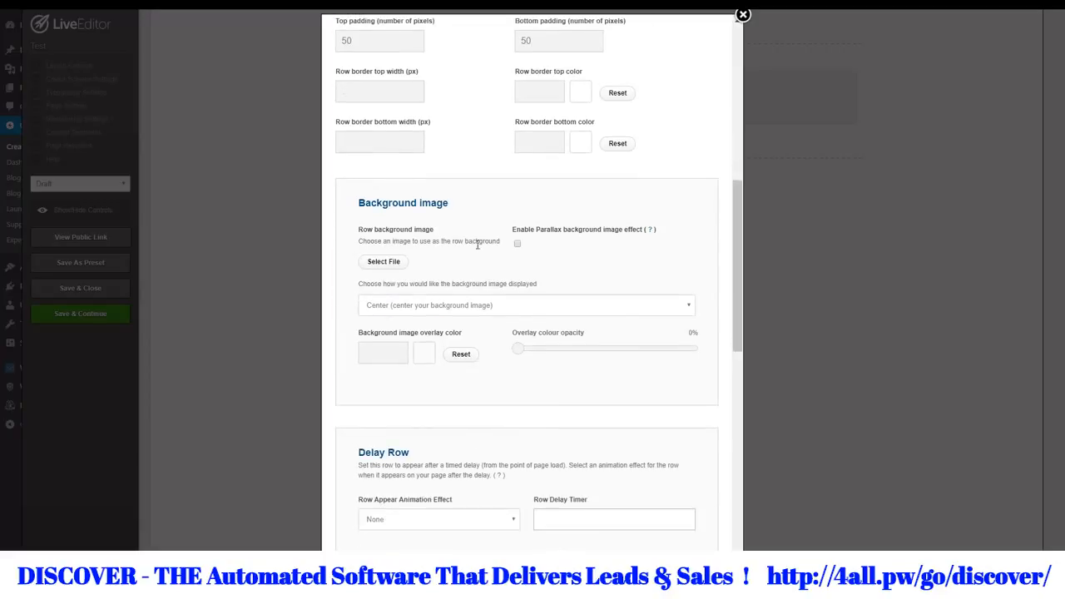
scroll(466, 214, "down", 1)
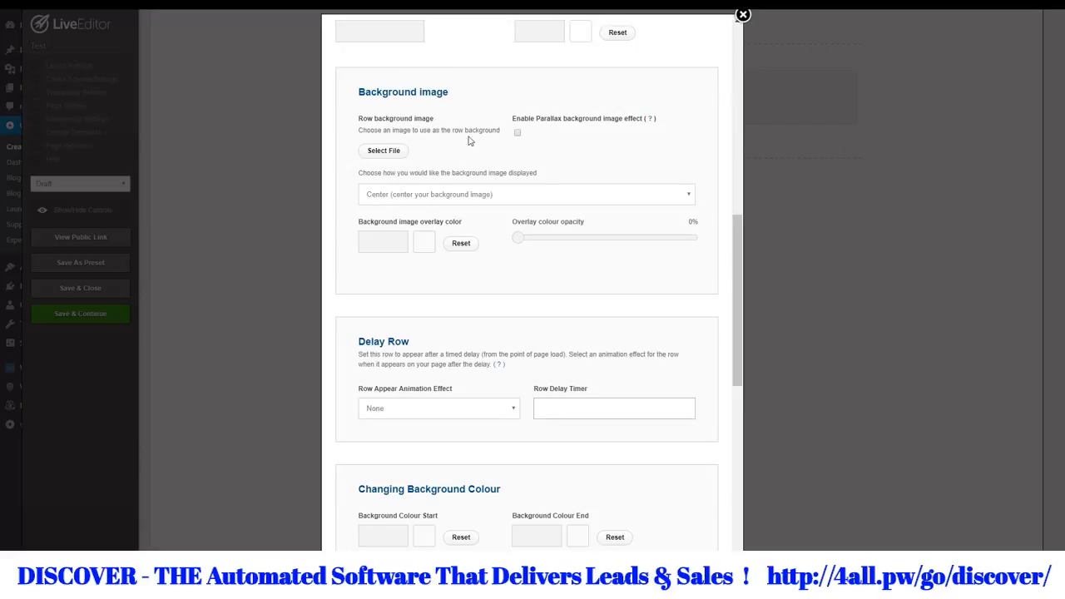
scroll(437, 216, "up", 1)
scroll(466, 278, "down", 4)
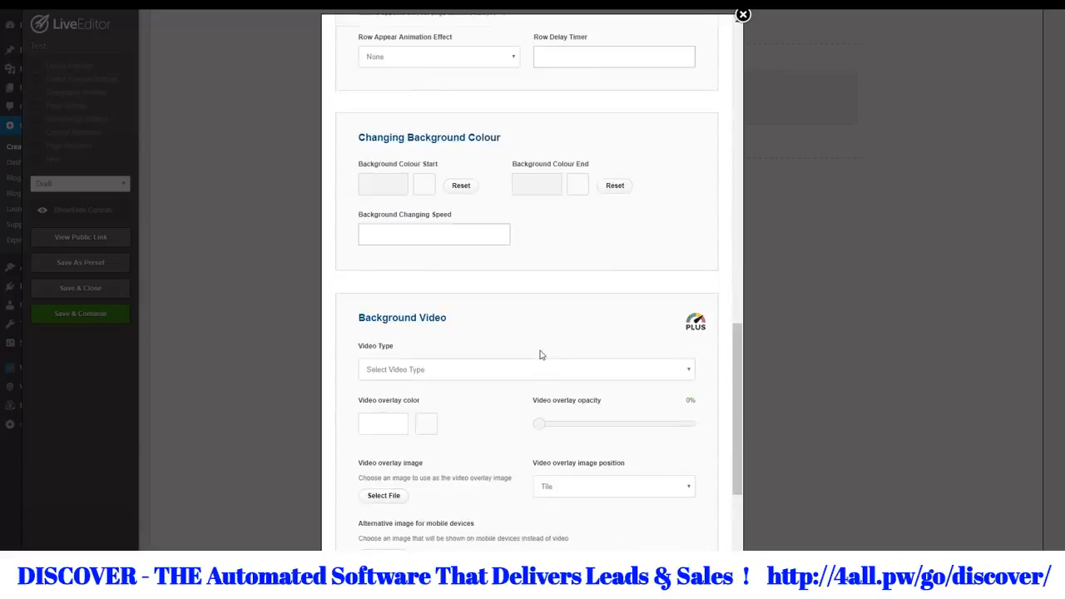
scroll(540, 356, "down", 2)
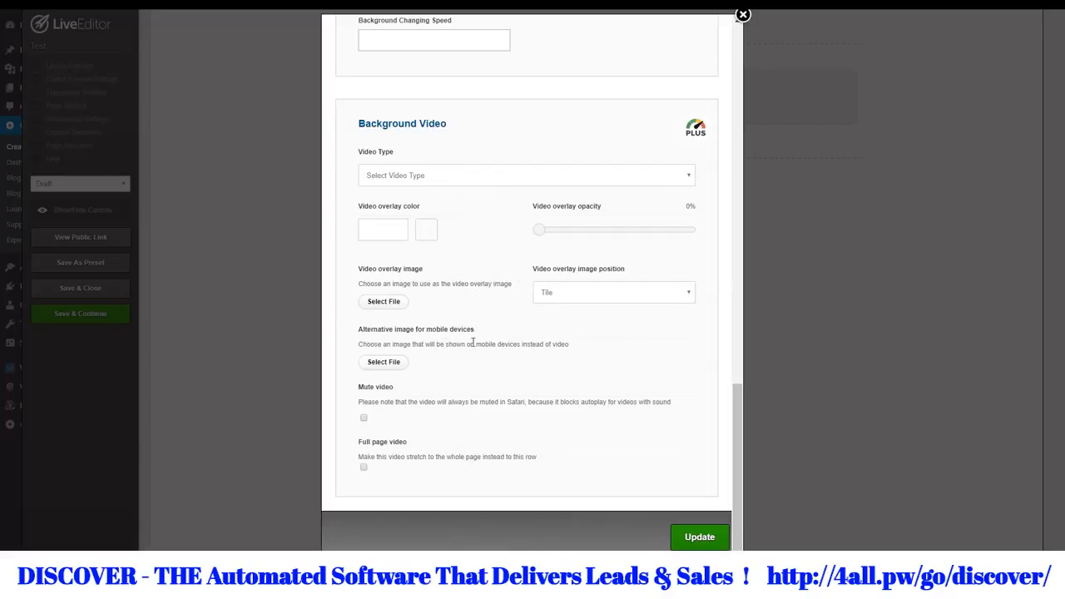
left_click(700, 537)
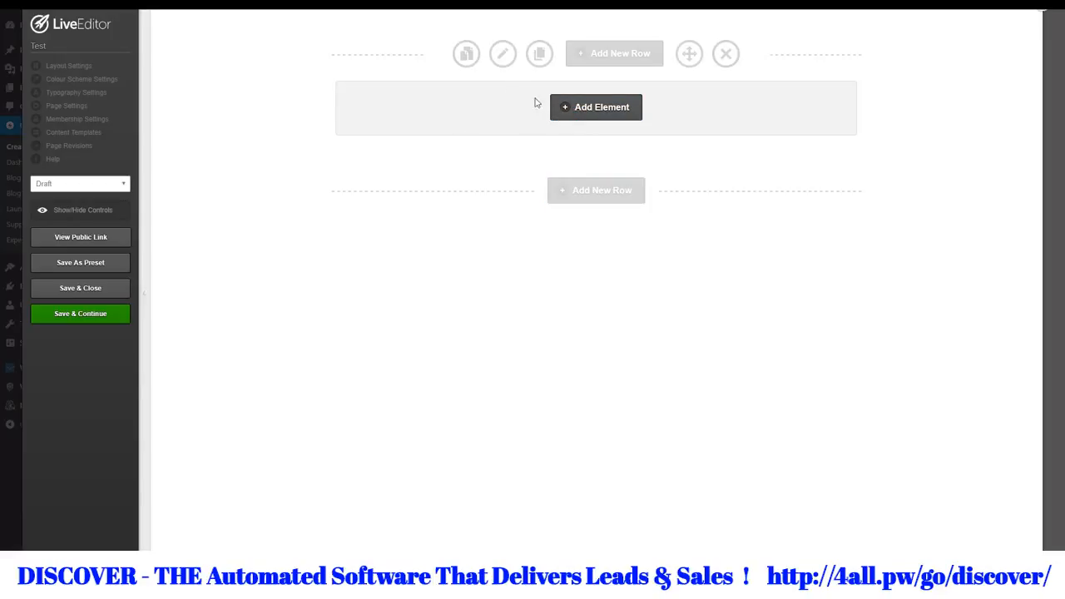
Find the Headline element for the row and choose the Standard Headline, No Additional Styling style
left_click(595, 112)
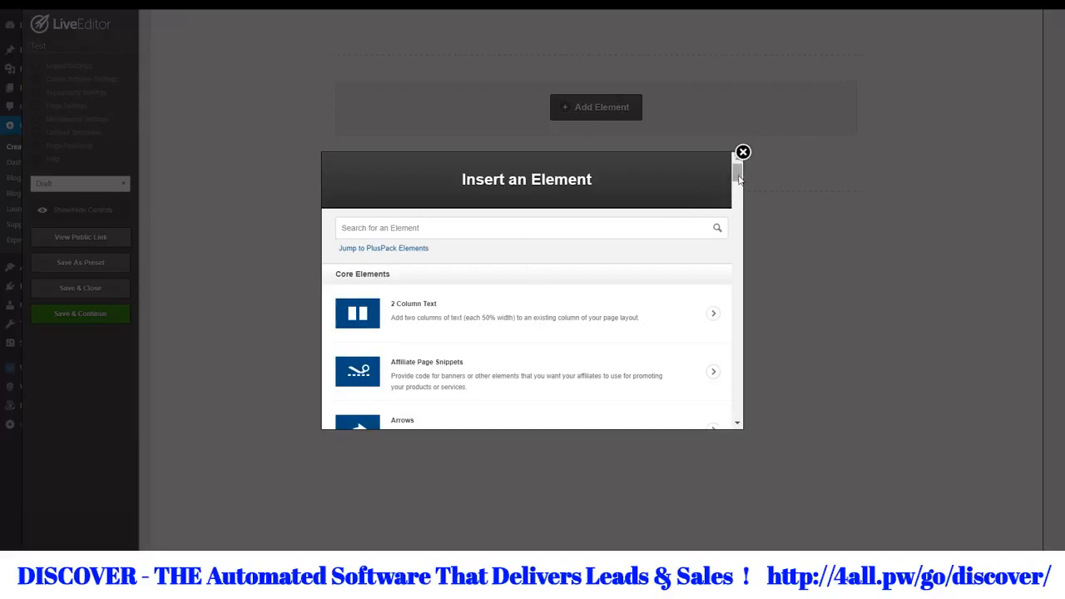
scroll(738, 178, "down", 1)
scroll(738, 178, "up", 1)
type("headl")
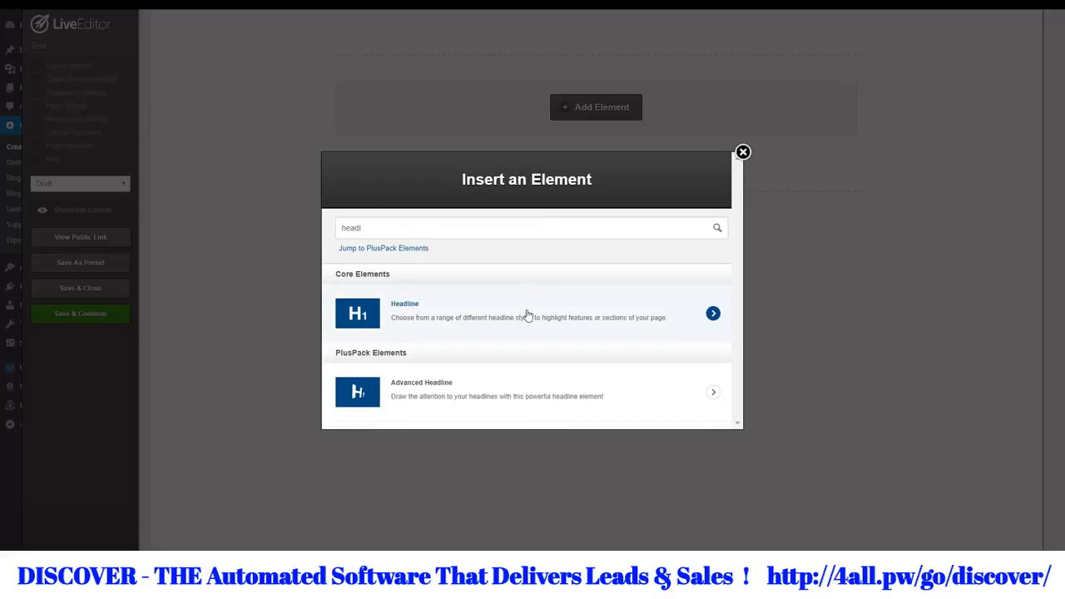
left_click(527, 316)
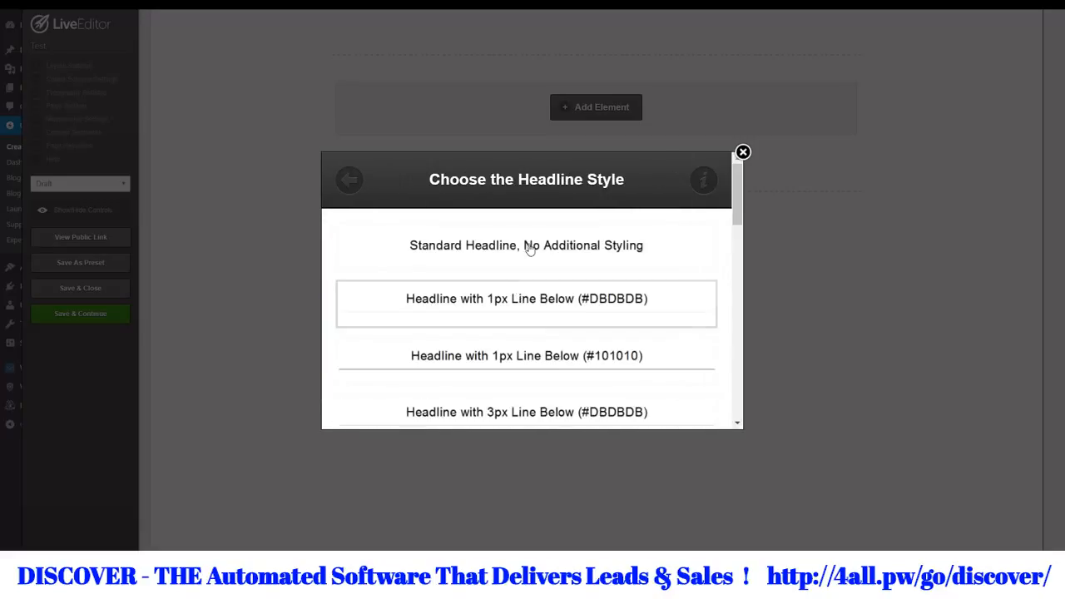
scroll(546, 281, "down", 8)
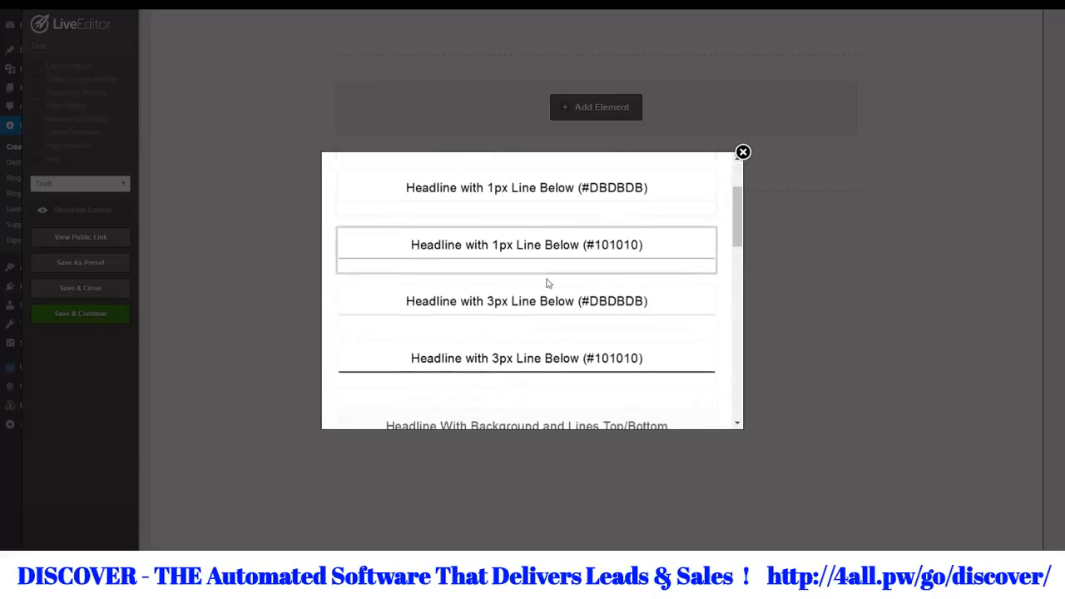
scroll(541, 278, "up", 8)
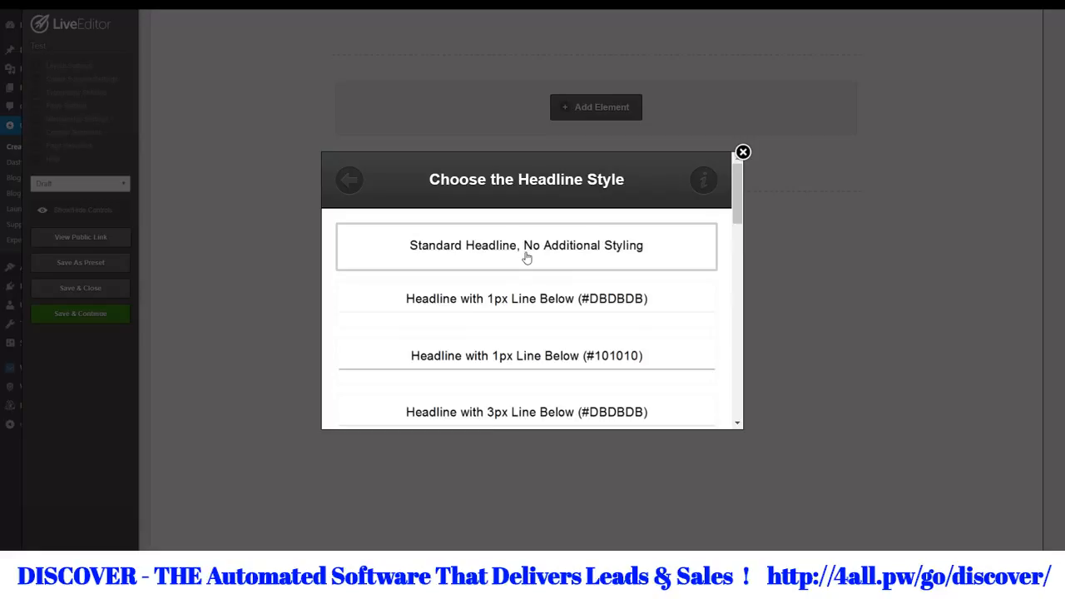
left_click(526, 256)
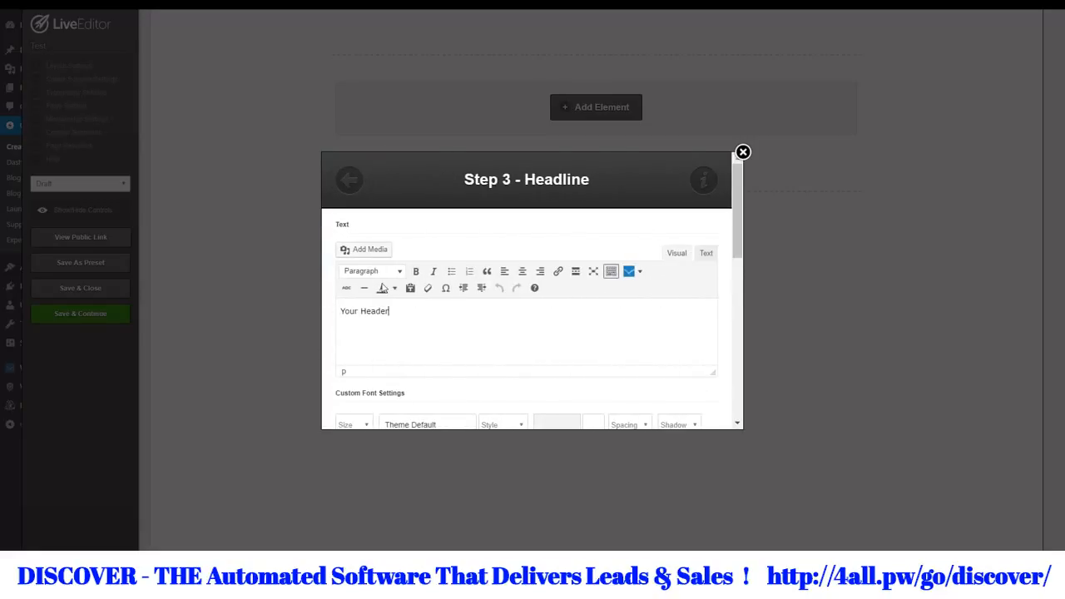
Replace the placeholder headline text with "FREE BOOK: Discover 4 Easy Steps To Making 5 Figures Per Month Online"
key("ctrl+a")
type("FREE BOOK: Discover 4 Easy Steps T")
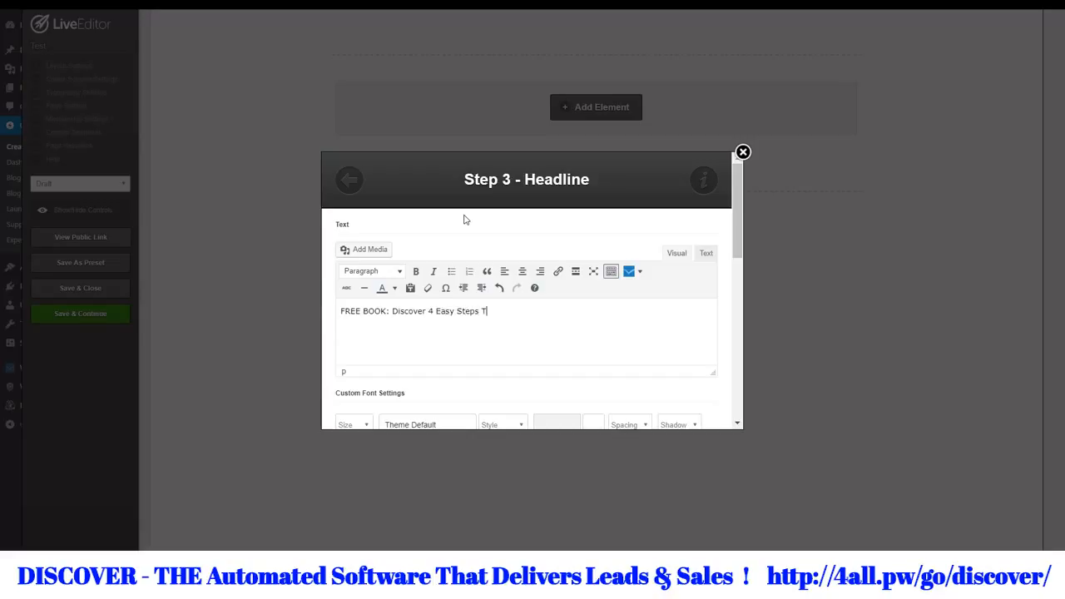
type("o Making 5 Digur")
type("gures")
type(" Per Mon")
type("nth Online")
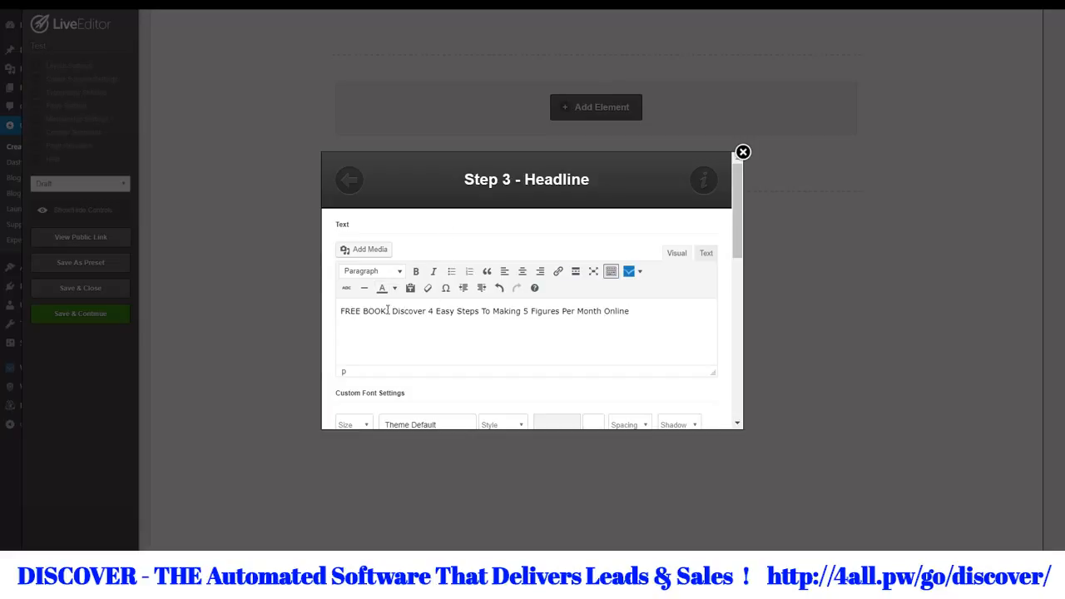
Underline the words "FREE BOOK" at the start of the headline
left_click_drag(385, 309, 282, 288)
left_click(458, 337)
left_click_drag(387, 313, 322, 315)
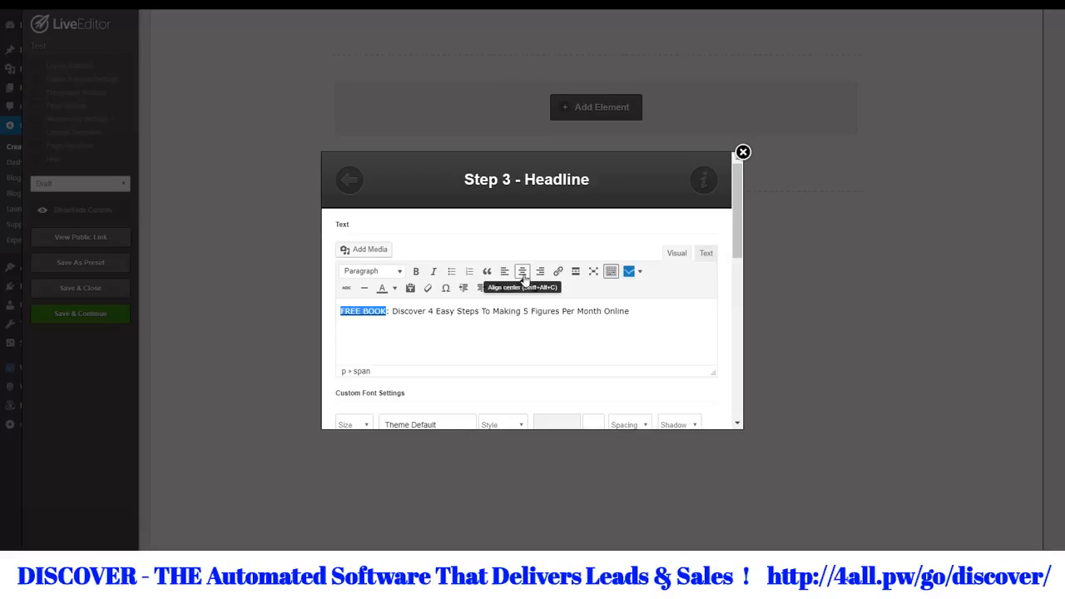
left_click(635, 311)
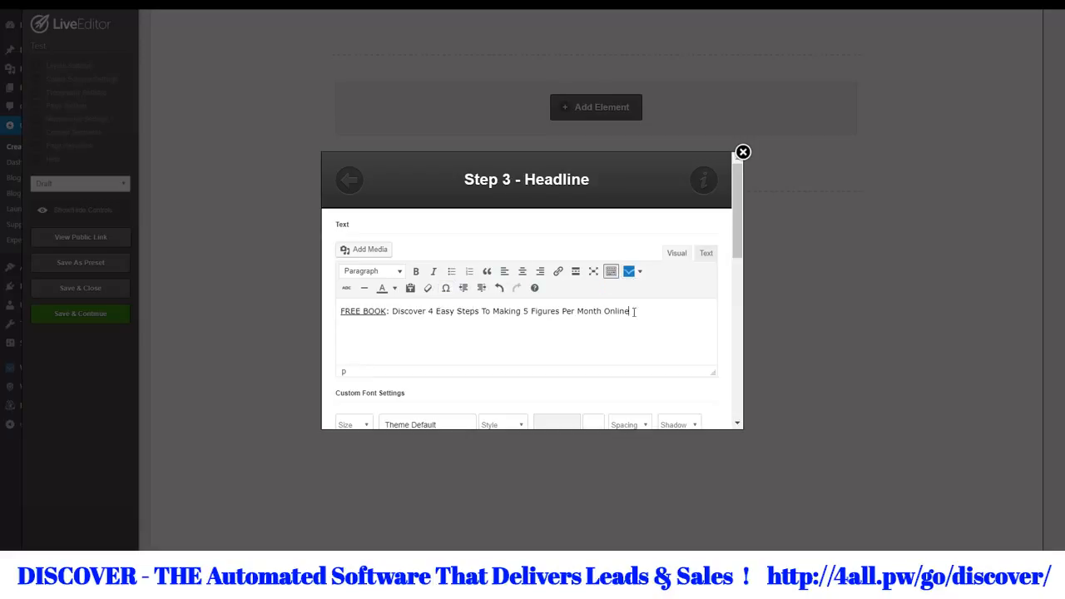
Set the headline tag to h1 in the headline's settings
scroll(630, 333, "down", 2)
scroll(460, 358, "down", 3)
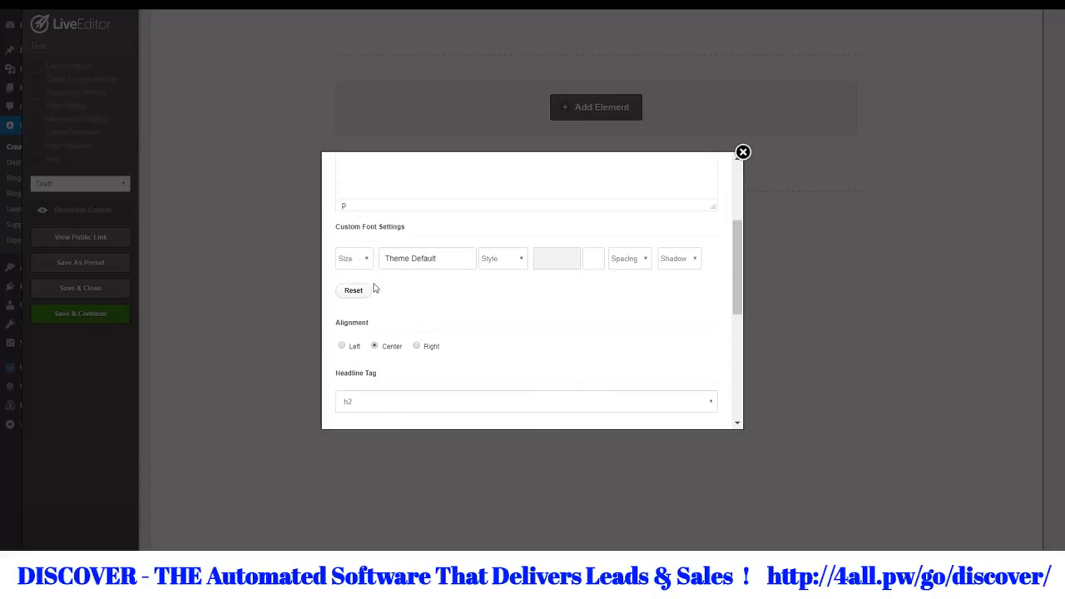
scroll(533, 326, "down", 6)
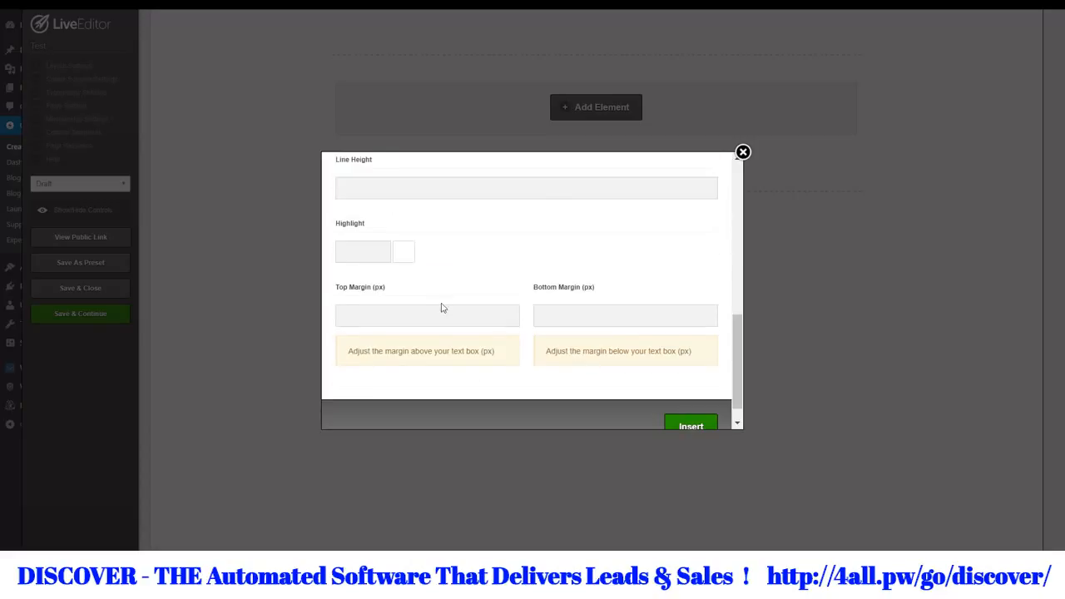
scroll(412, 274, "up", 5)
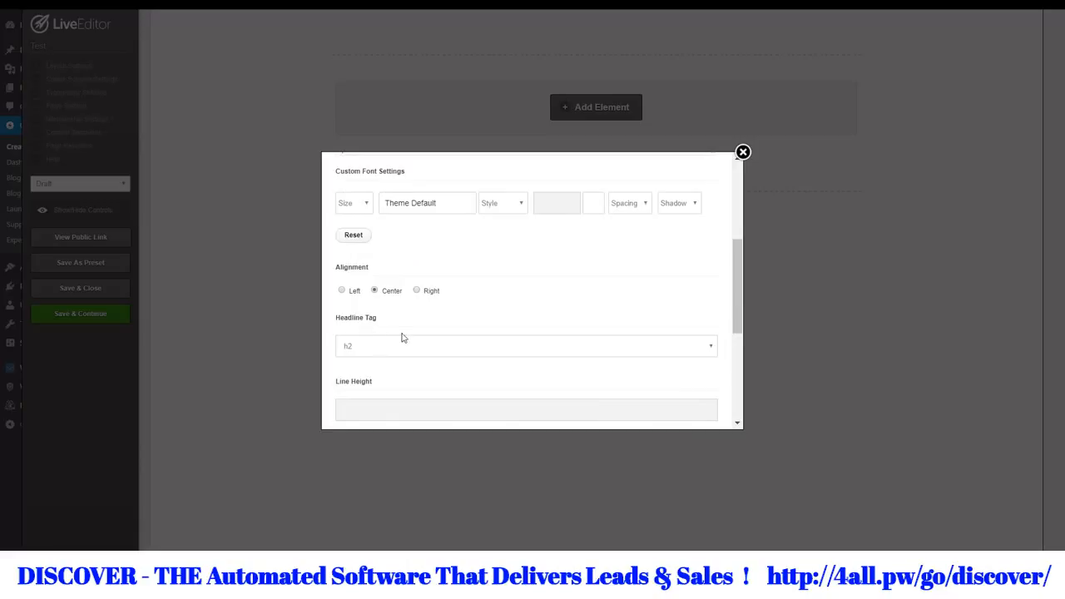
left_click(428, 347)
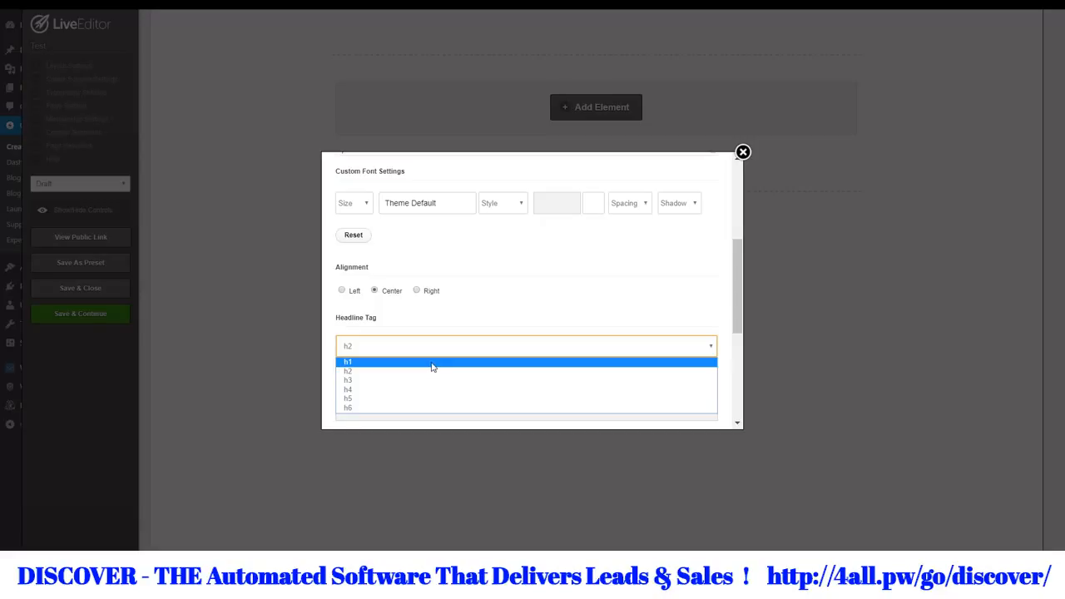
left_click(431, 364)
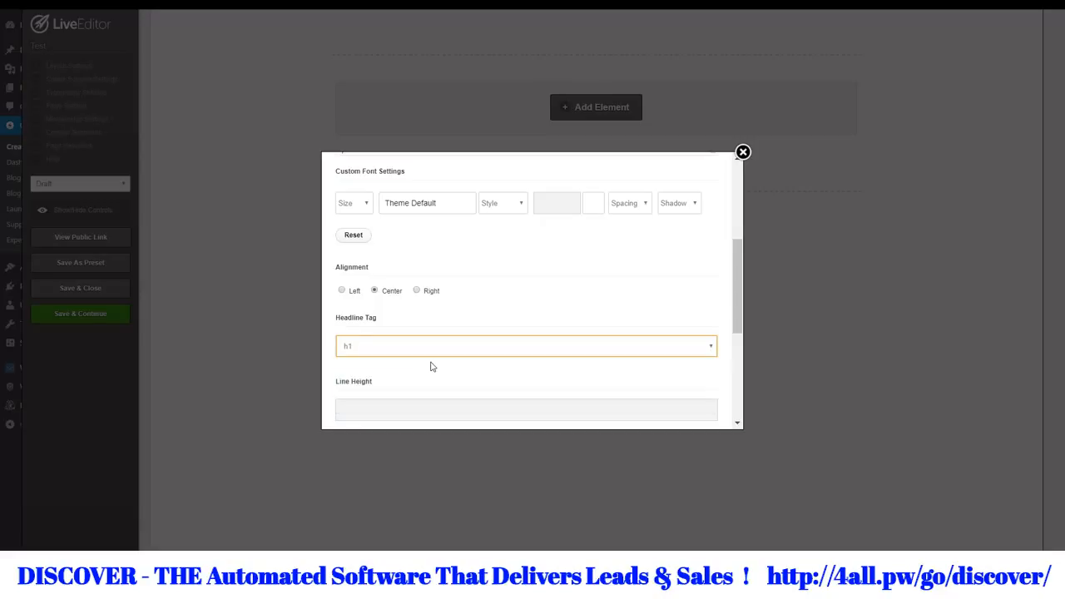
Insert the finished headline into the row and save the page without closing the editor
scroll(432, 373, "up", 5)
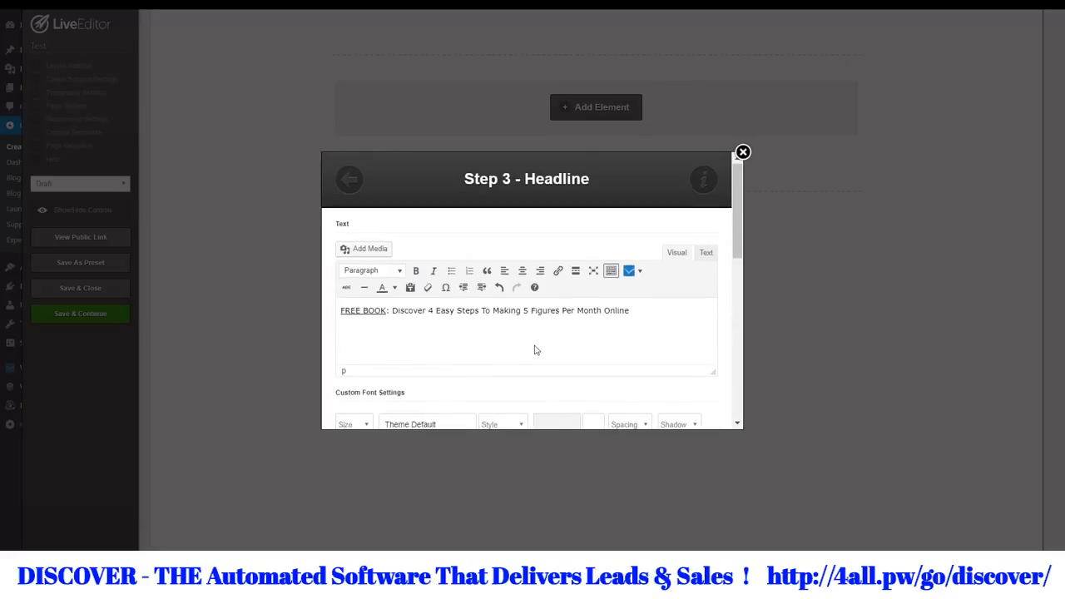
scroll(535, 348, "down", 4)
scroll(533, 345, "down", 8)
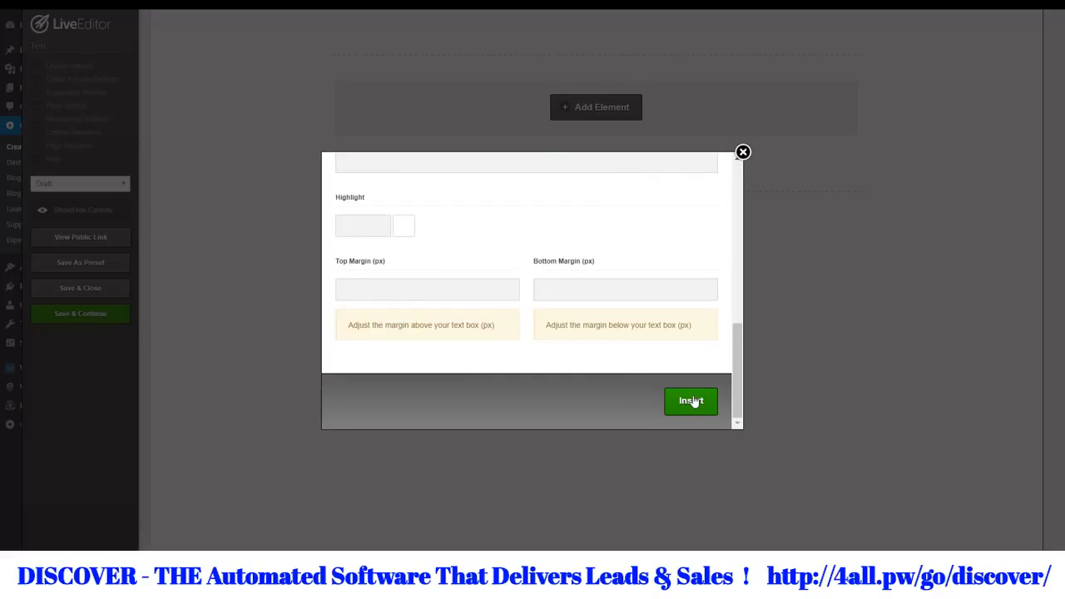
left_click(693, 402)
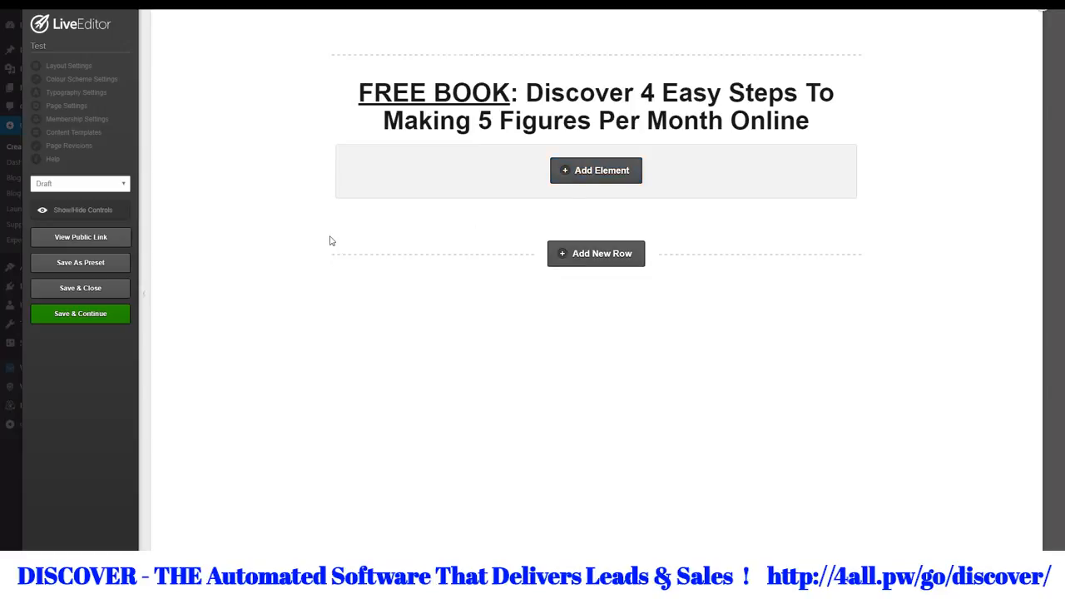
left_click(106, 317)
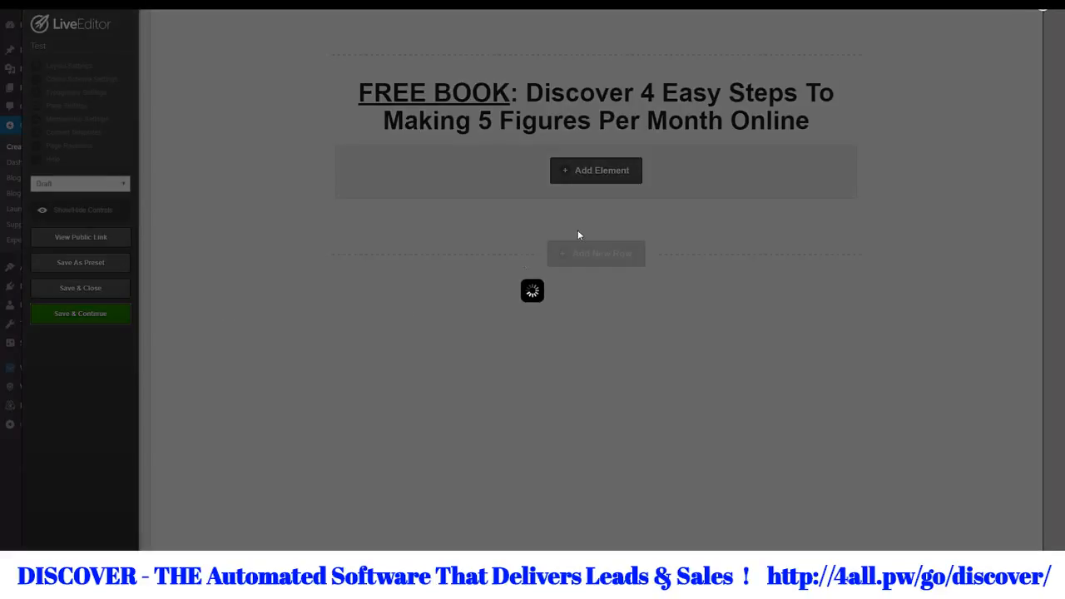
left_click(615, 35)
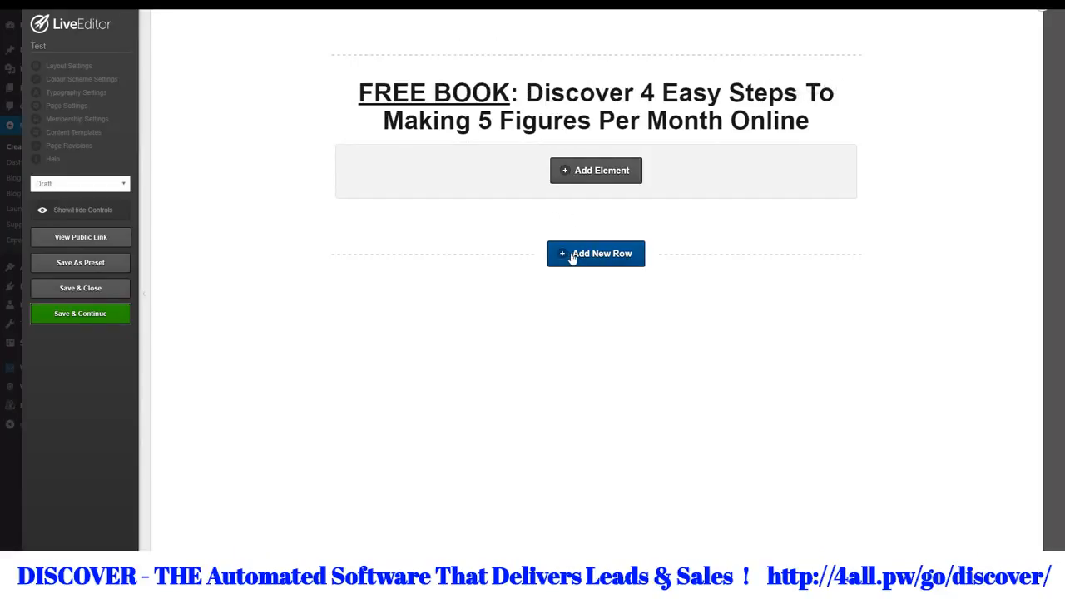
Add a new two-column row below the headline row
left_click(573, 258)
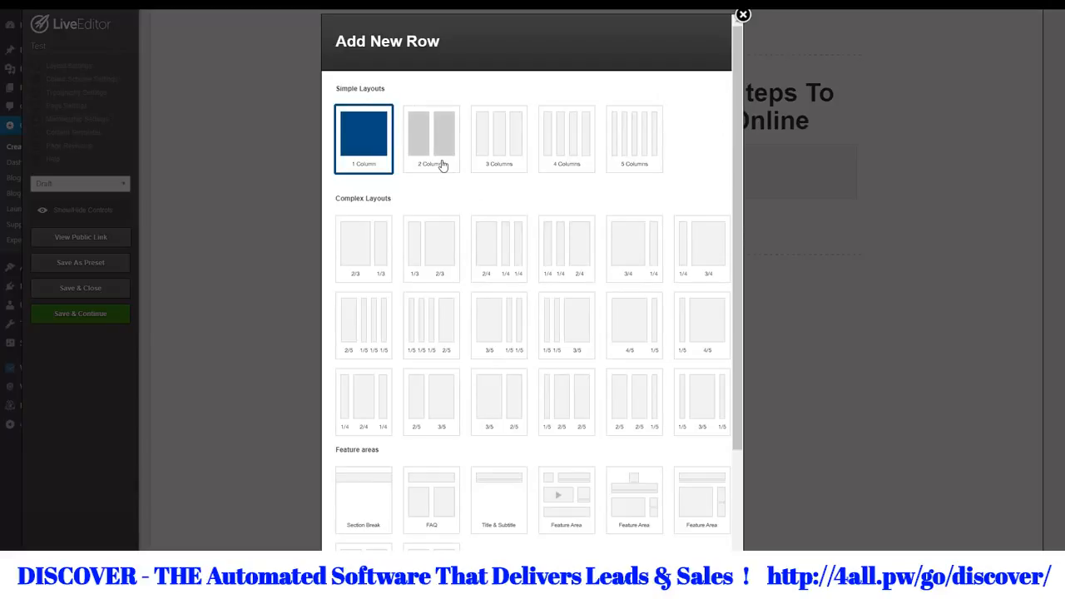
left_click(442, 164)
scroll(661, 435, "down", 3)
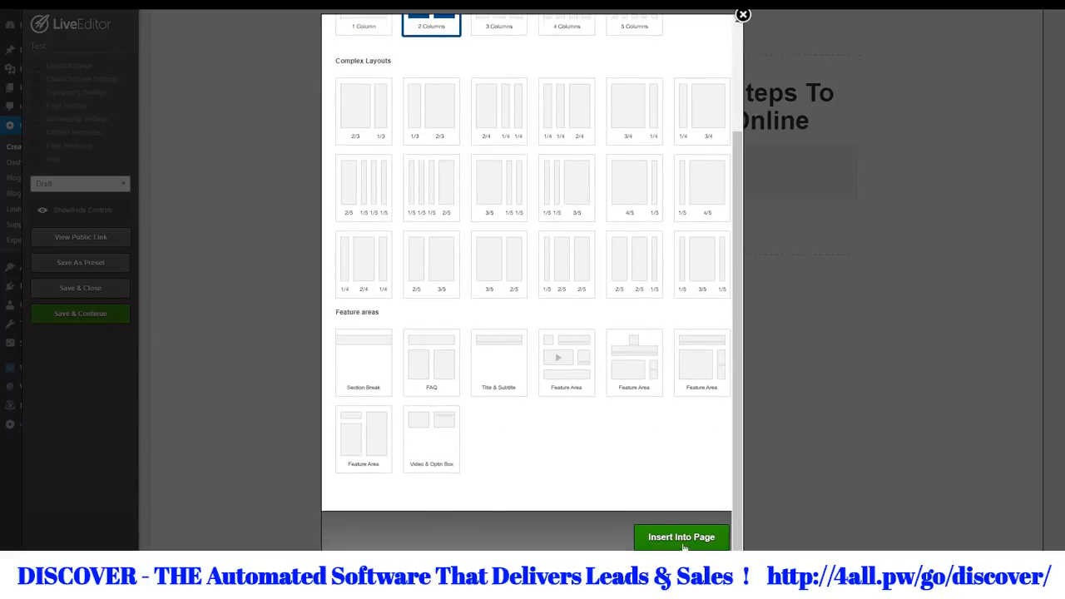
left_click(681, 539)
Make the two-column row full width with 50 px top padding and 50 px bottom padding
mouse_move(554, 267)
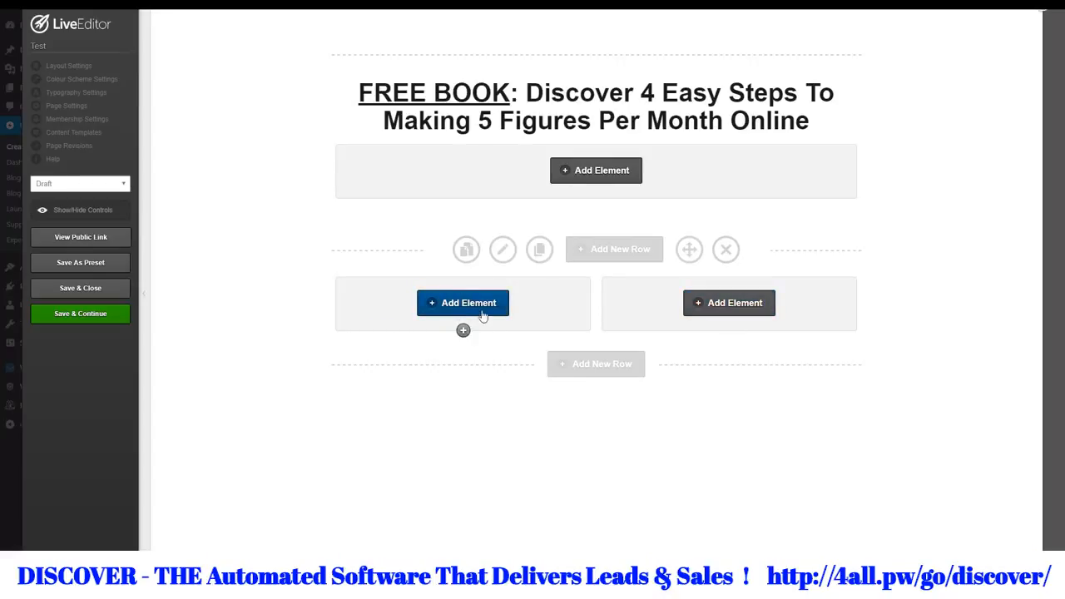
left_click(504, 257)
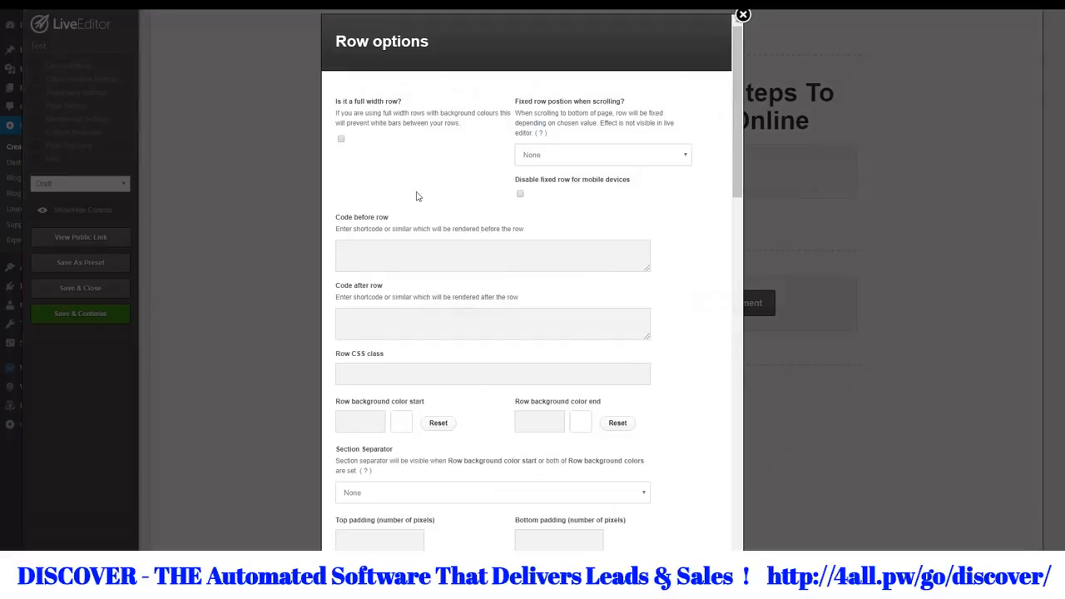
left_click(341, 140)
scroll(450, 283, "down", 2)
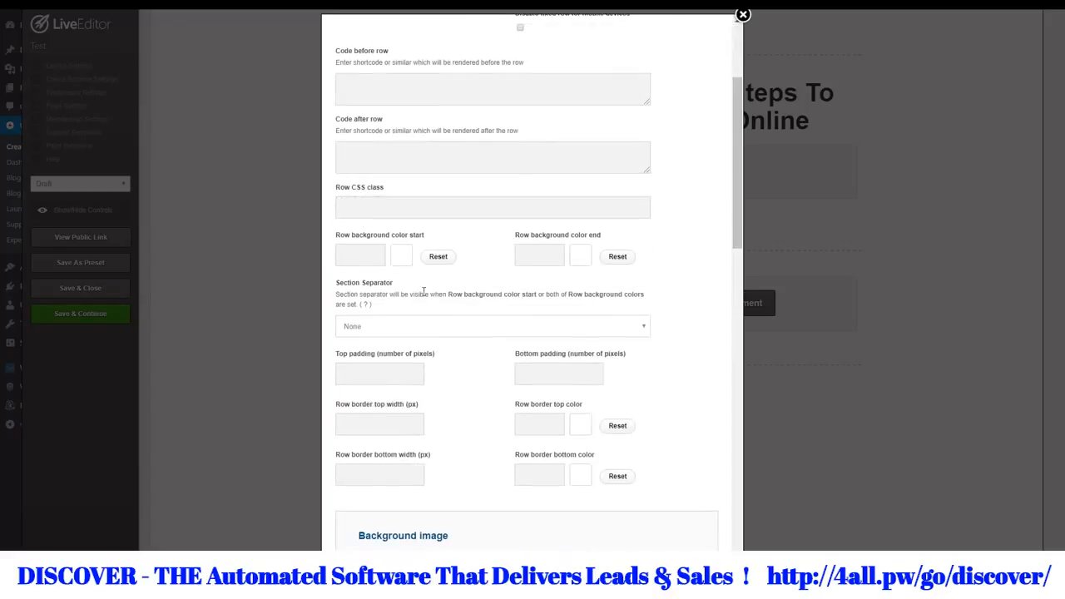
left_click(371, 373)
type("50")
left_click(548, 366)
type("50")
scroll(527, 433, "down", 10)
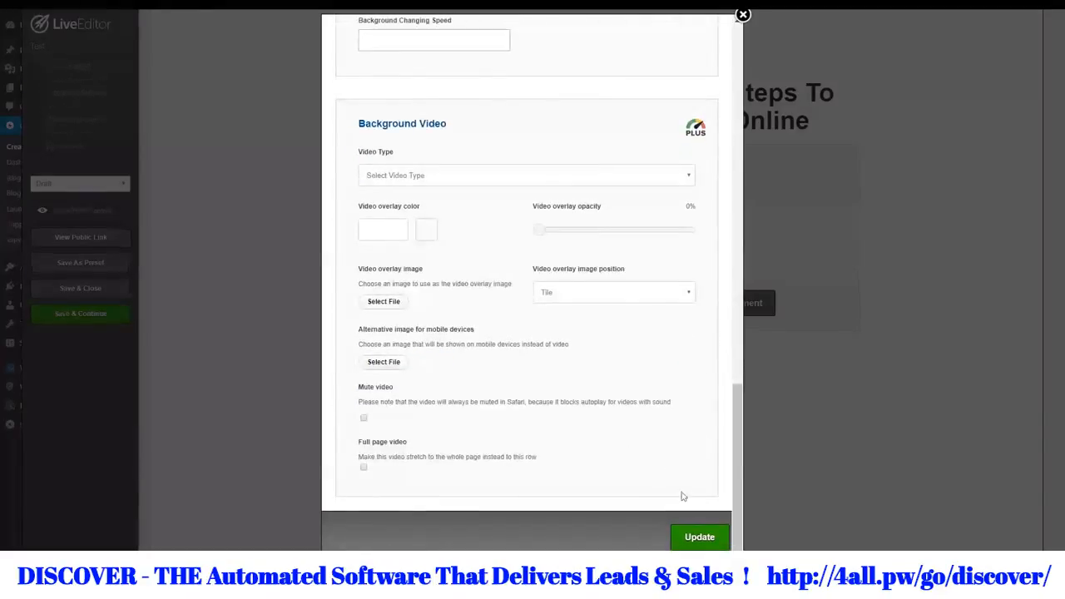
left_click(696, 538)
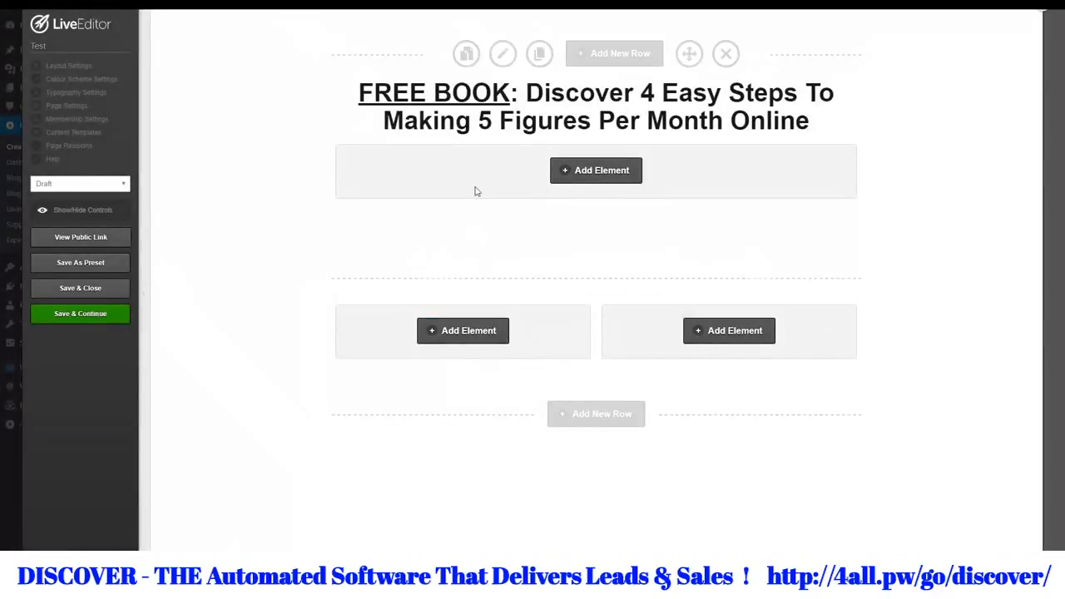
Start an Images element in the left column of the two-column row, using the first plain style with a caption
left_click(468, 331)
left_click_drag(364, 228, 319, 216)
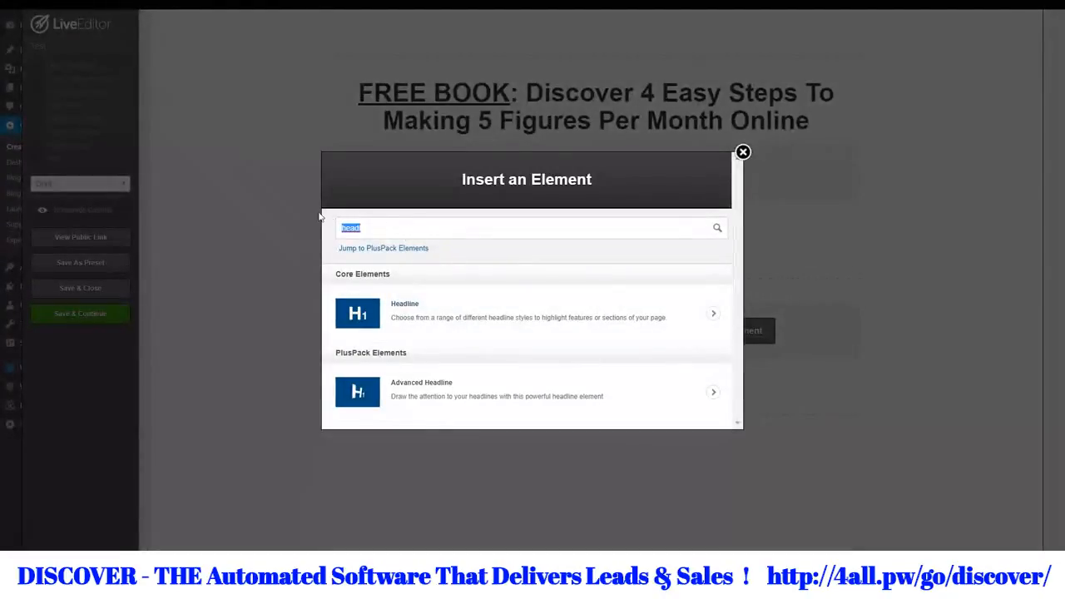
key("BackSpace")
type("ima")
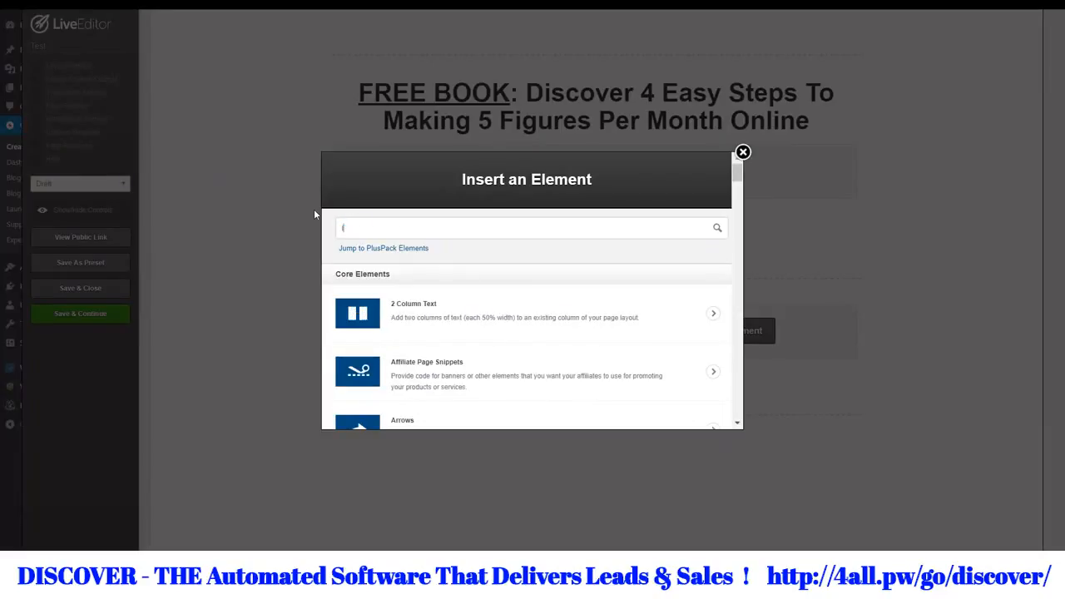
type("ge")
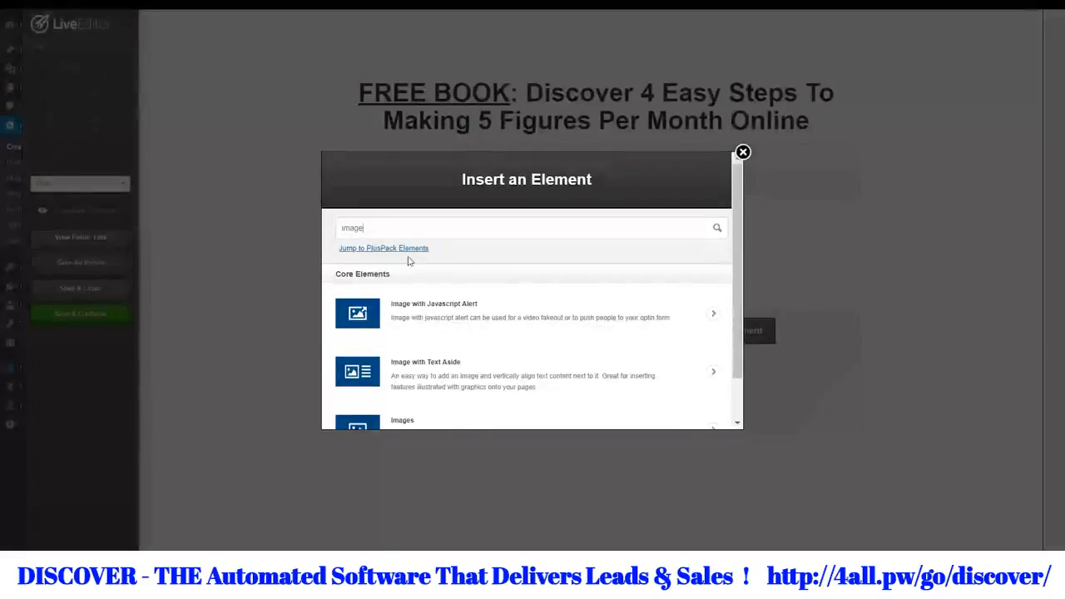
scroll(451, 363, "down", 1)
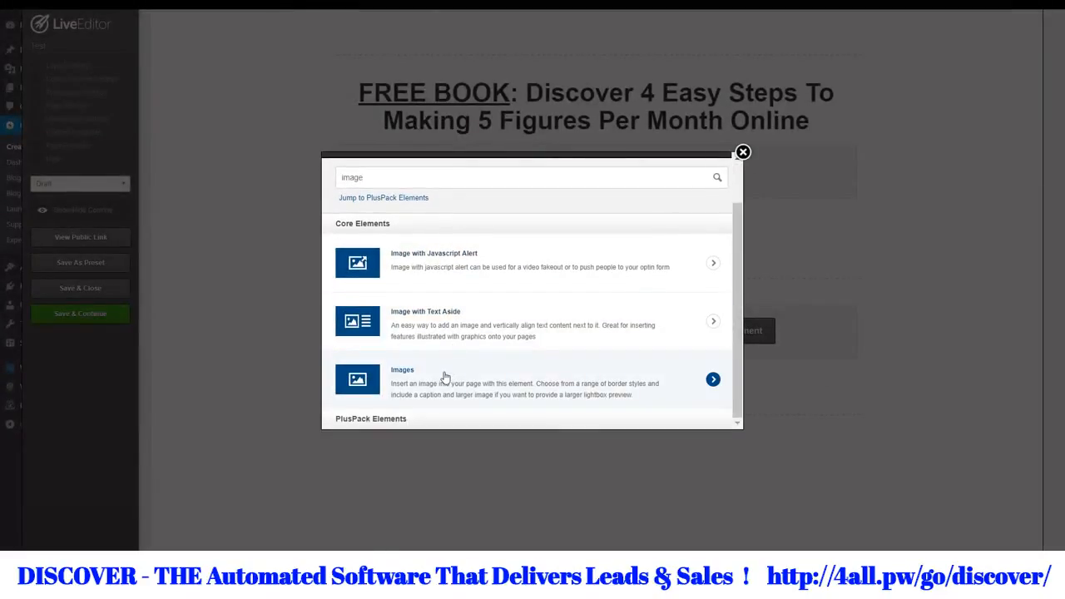
left_click(443, 376)
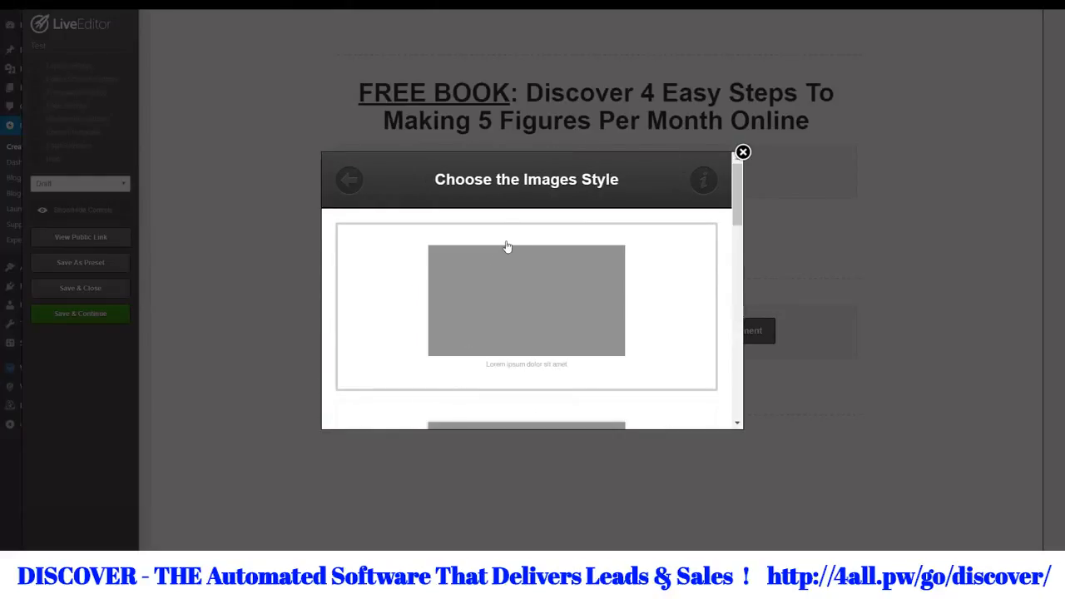
mouse_move(741, 207)
left_mouse_down()
mouse_move(738, 220)
mouse_move(737, 205)
left_mouse_up()
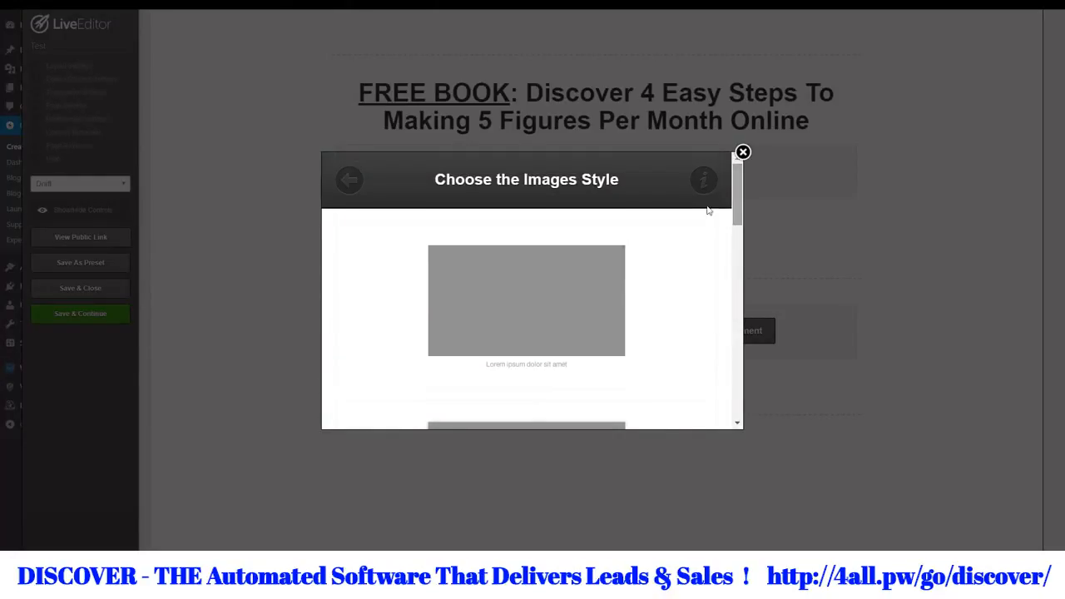
left_click(565, 303)
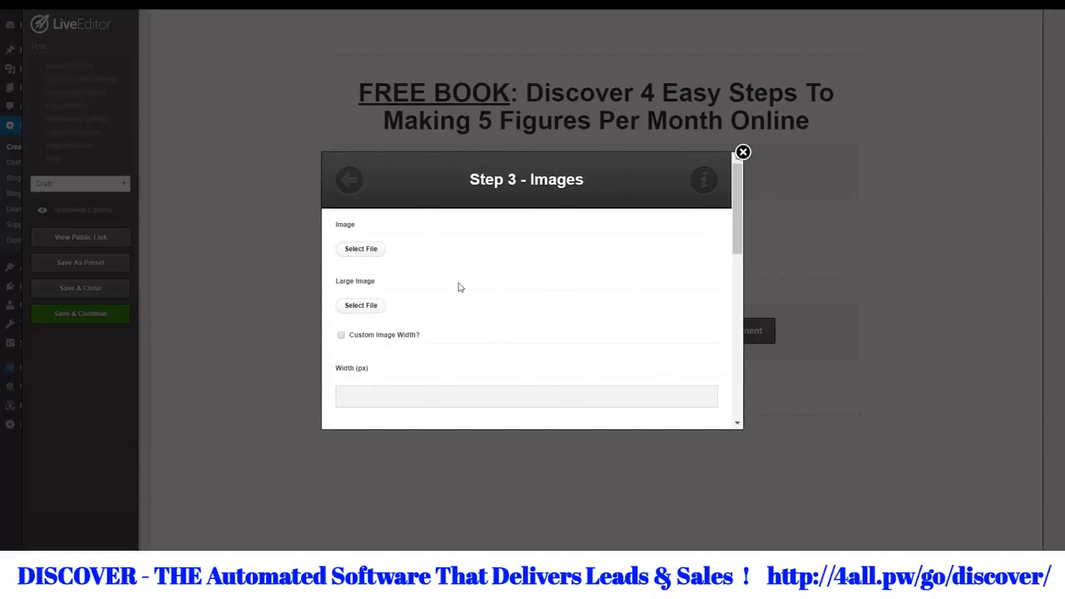
Choose the webinar-internet-income-secrets picture from the media library and insert the image element into the left column
left_click(361, 253)
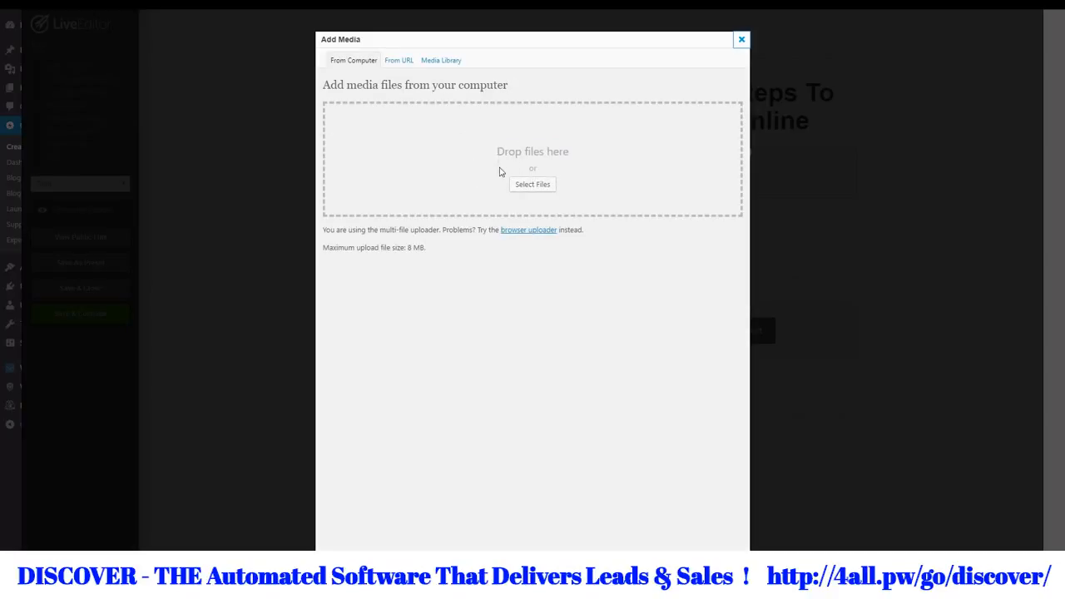
left_click(439, 64)
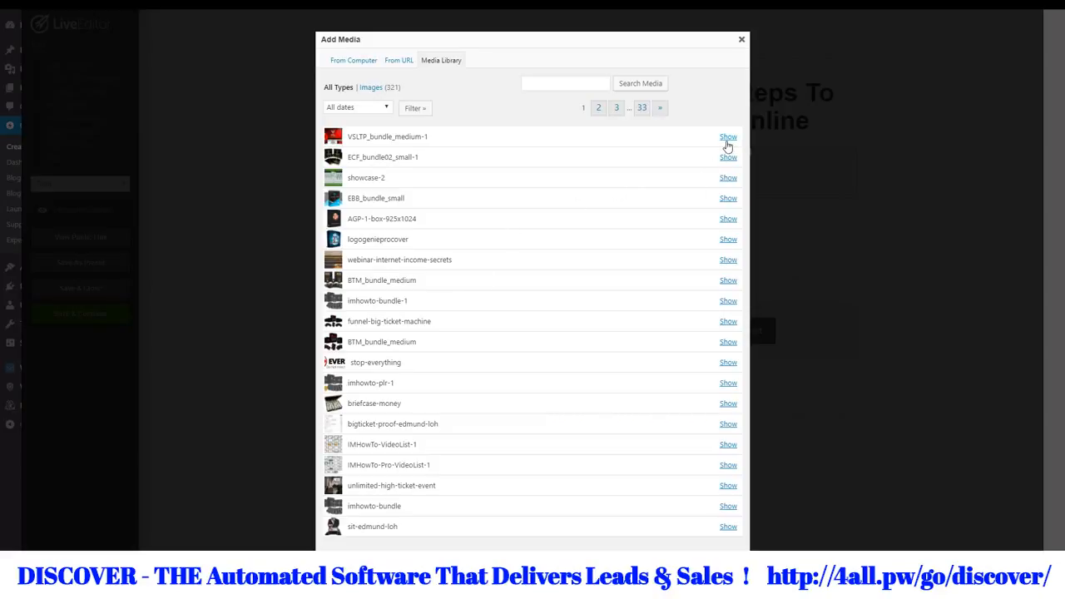
left_click(721, 260)
scroll(441, 428, "down", 3)
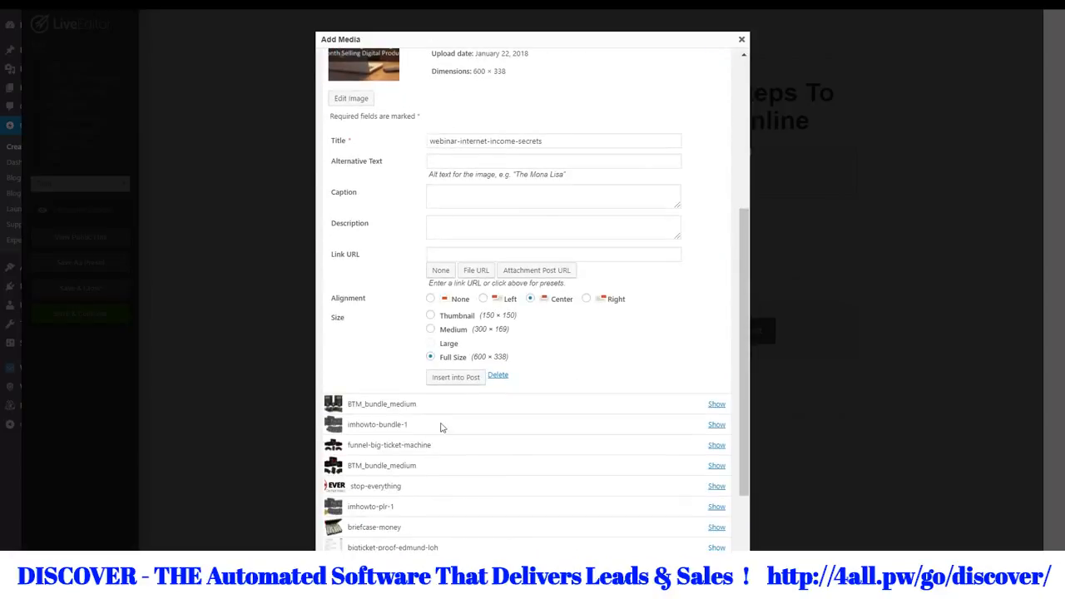
left_click(461, 380)
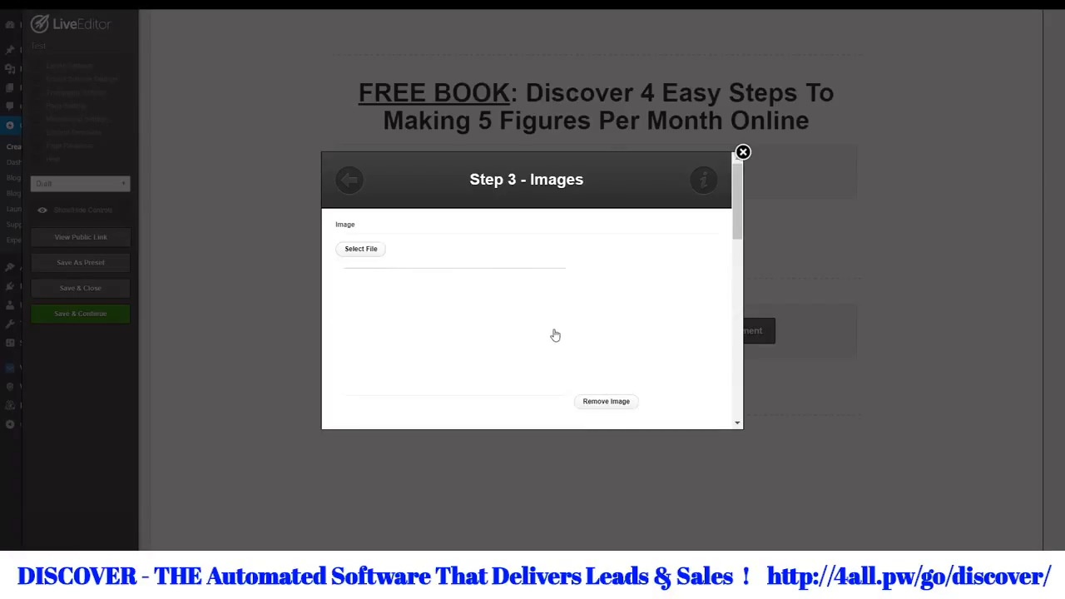
scroll(588, 297, "down", 5)
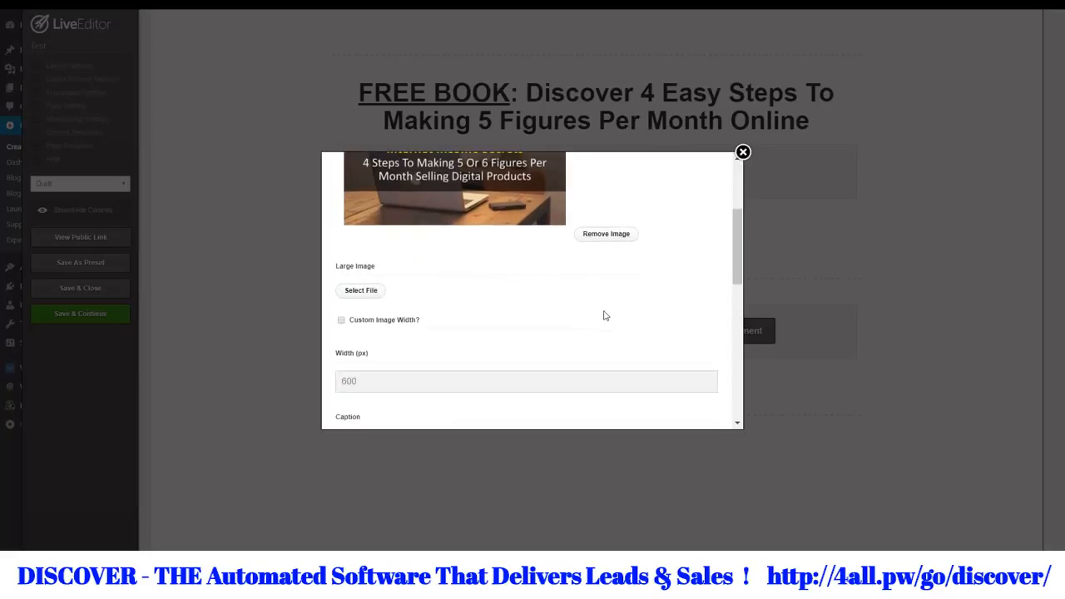
scroll(444, 309, "down", 5)
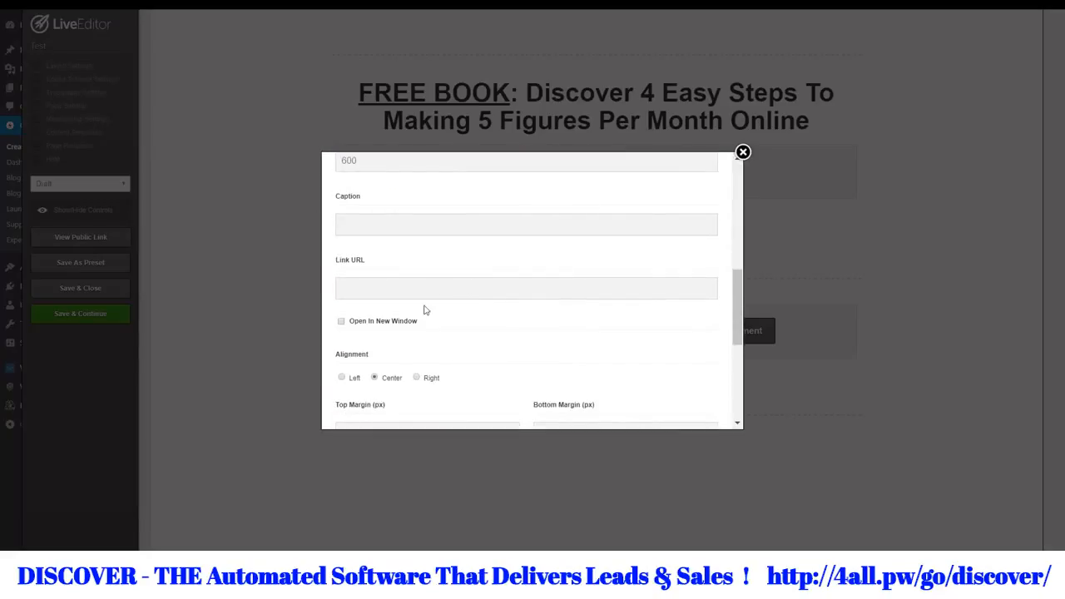
scroll(600, 325, "down", 3)
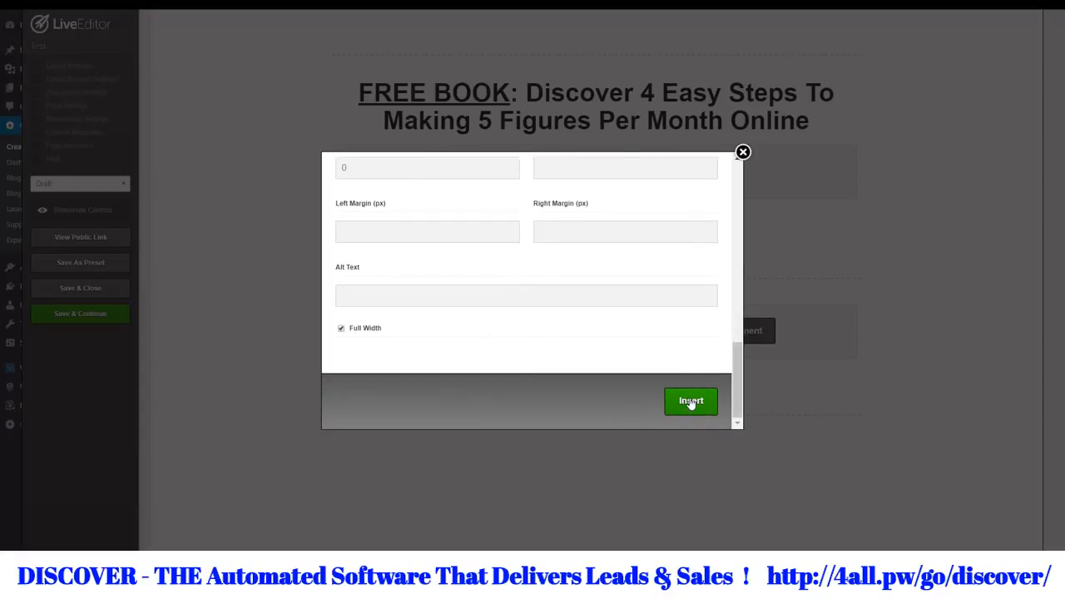
left_click(690, 403)
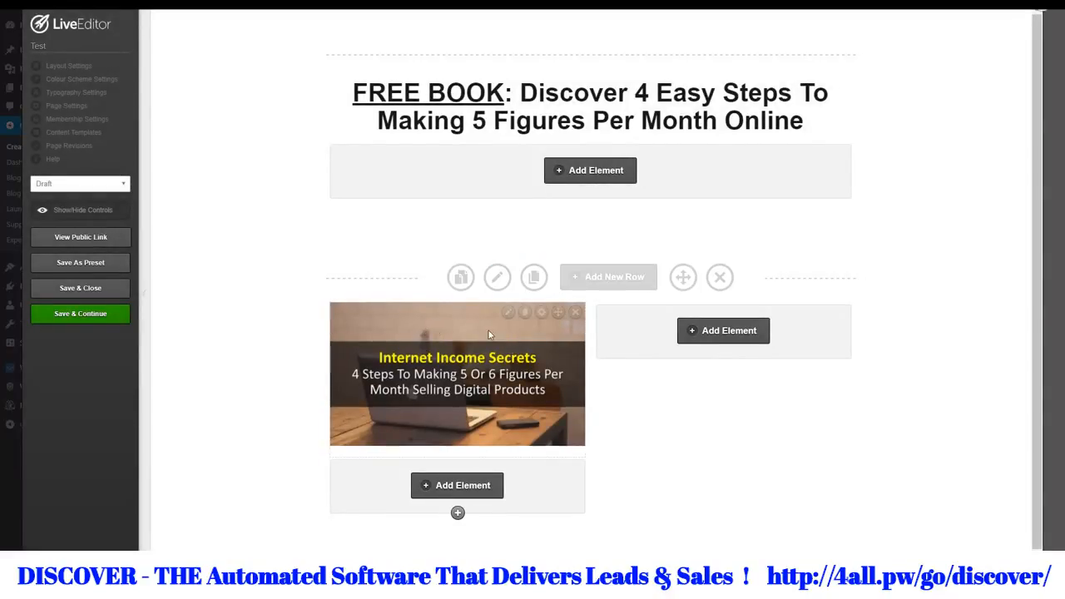
Start a Text Block in the right column beside the image and enter "You Will Discover..." as its content
left_click(714, 333)
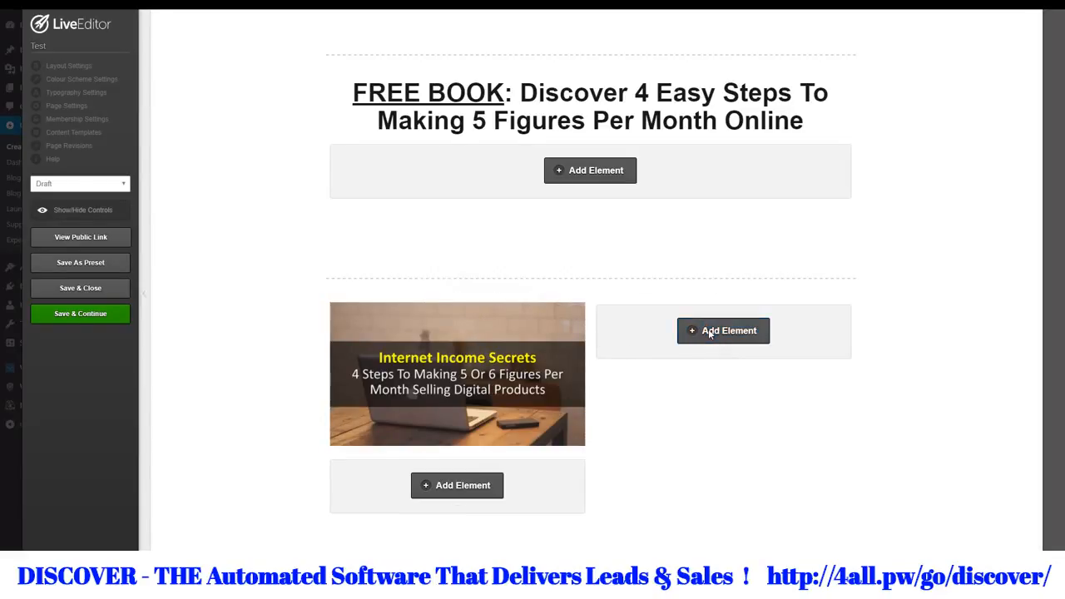
left_click_drag(428, 180, 314, 191)
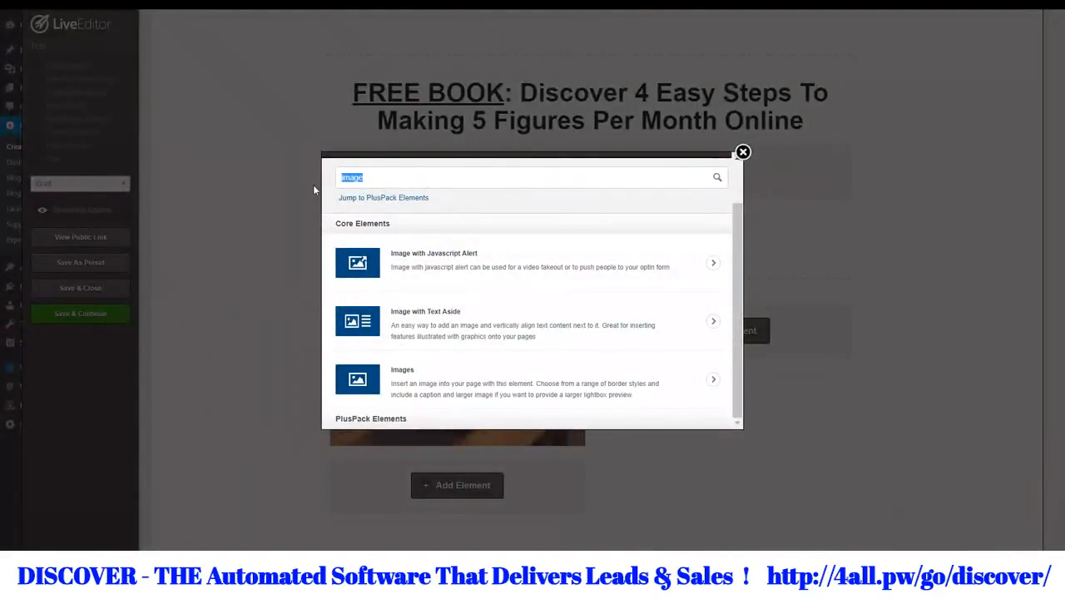
type("text b")
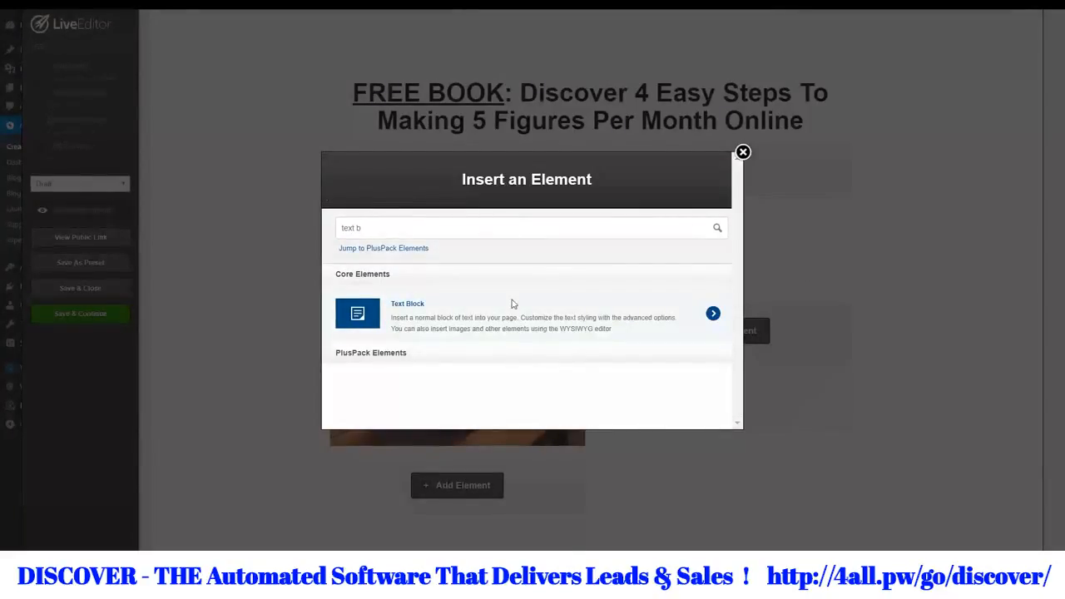
left_click(514, 302)
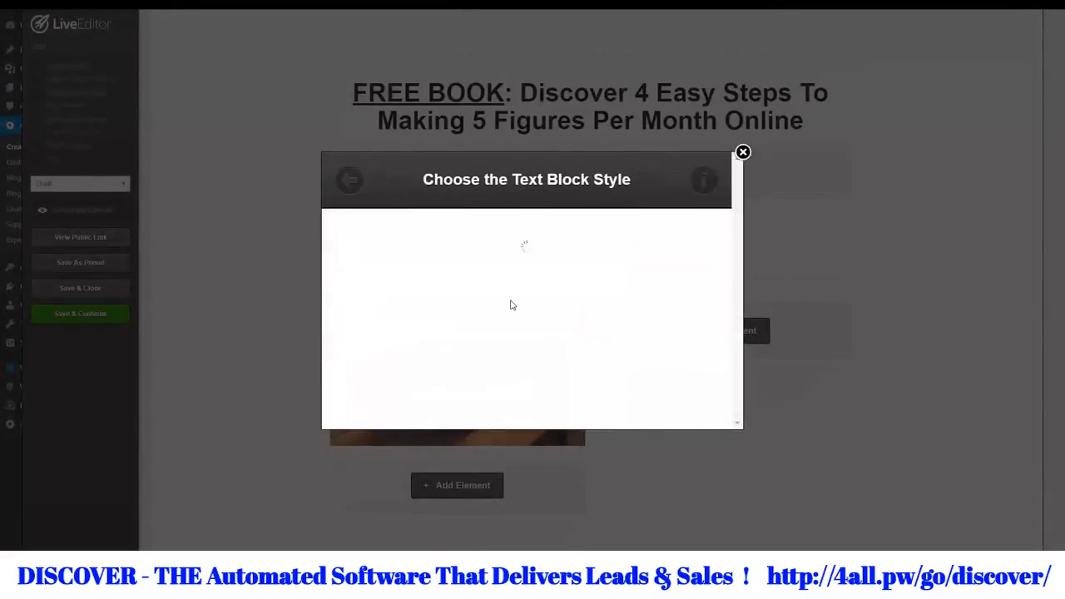
left_click(516, 278)
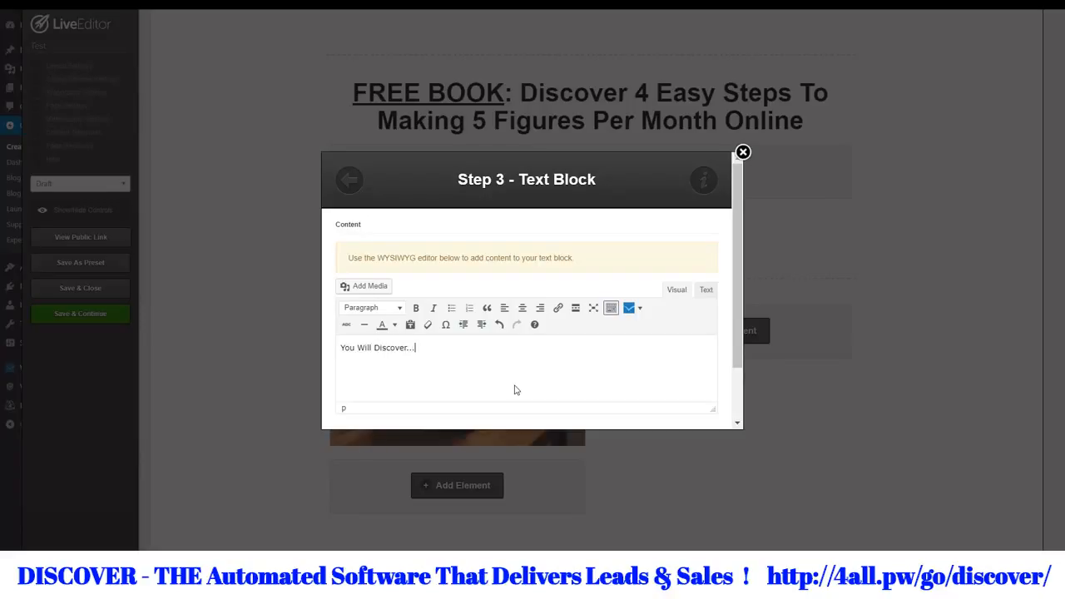
Make the text "You Will Discover..." bold and insert the text block into the page
scroll(512, 383, "down", 2)
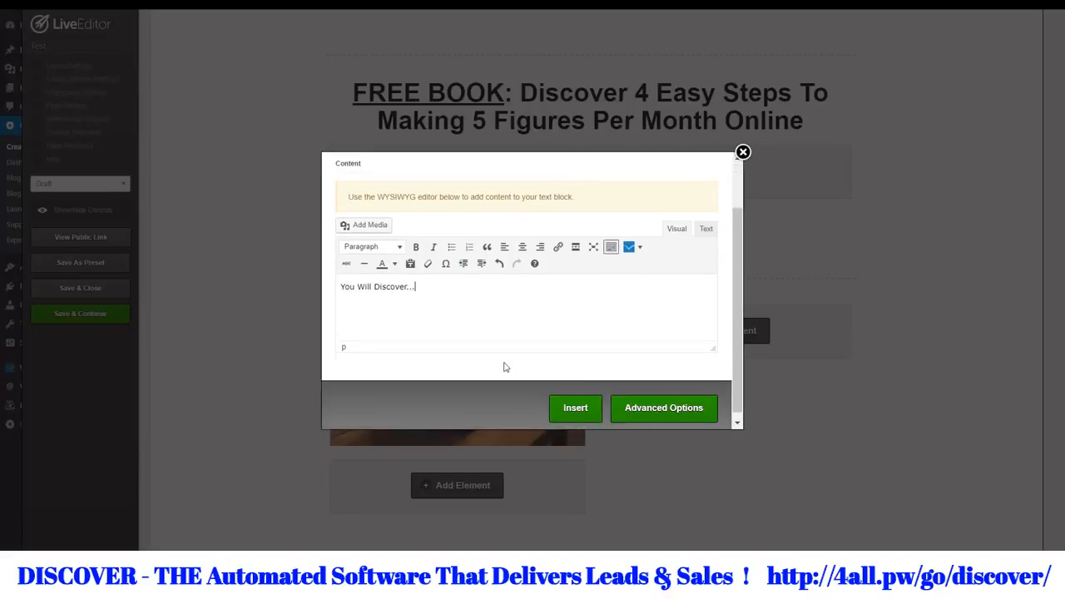
triple_click(423, 281)
left_click(416, 240)
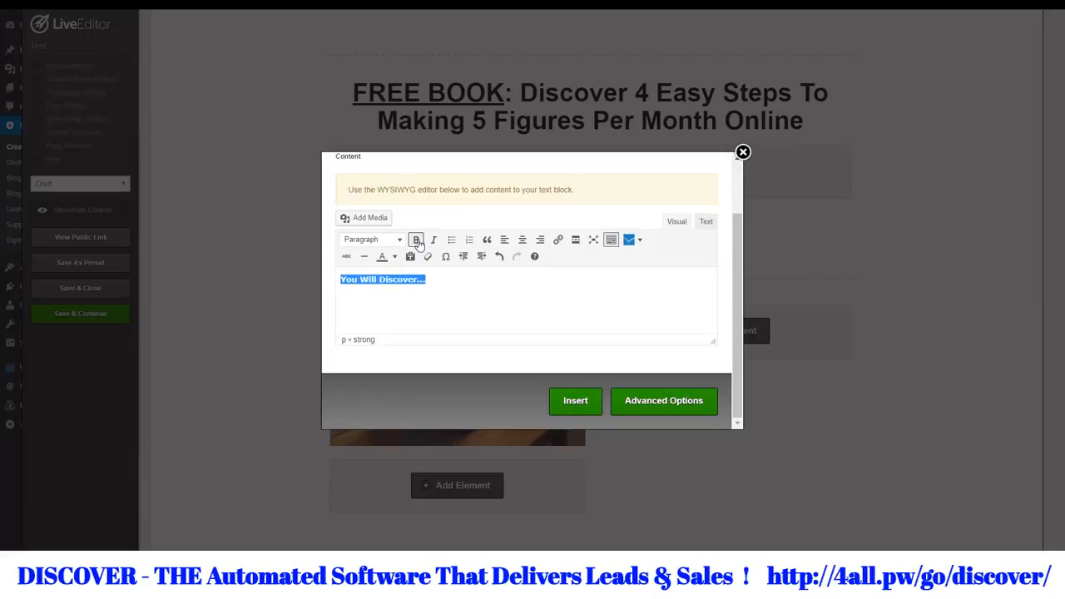
left_click(446, 295)
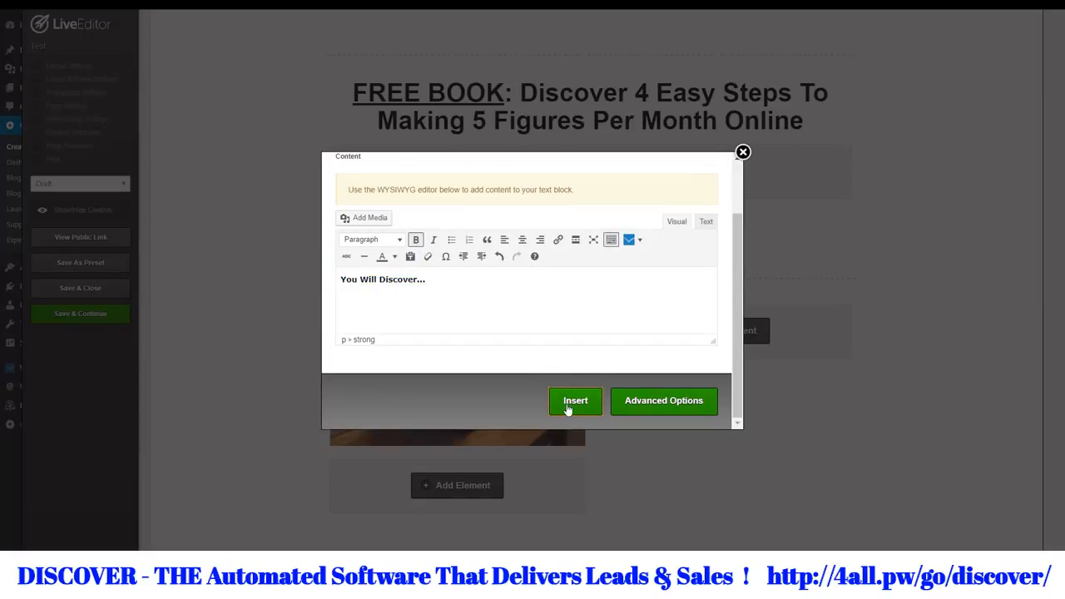
left_click(575, 401)
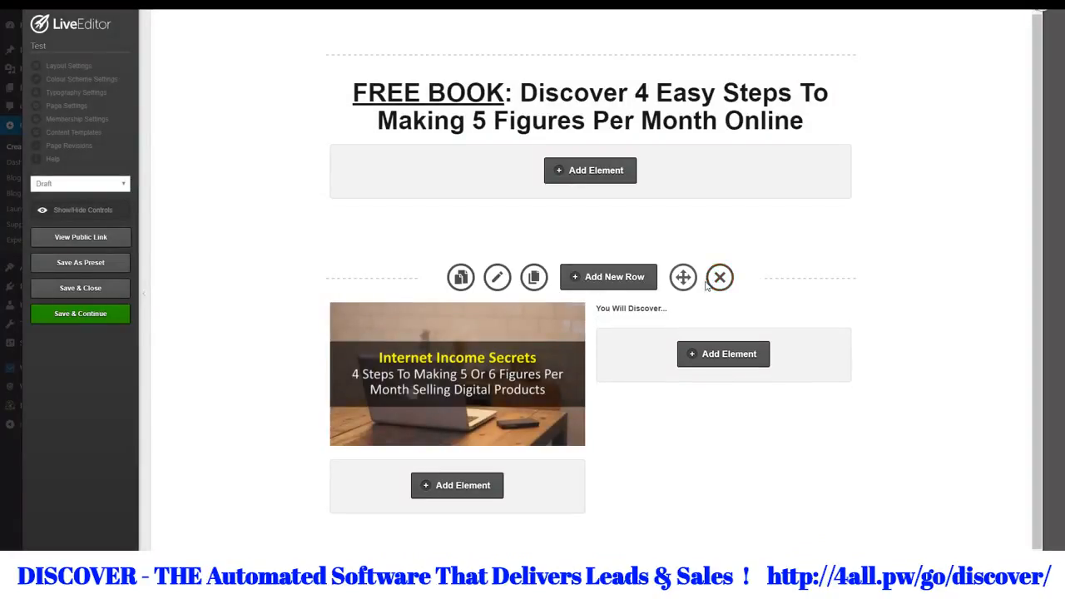
Start a Bullet Block below "You Will Discover..." in the right column, using the large check mark style
left_click(697, 356)
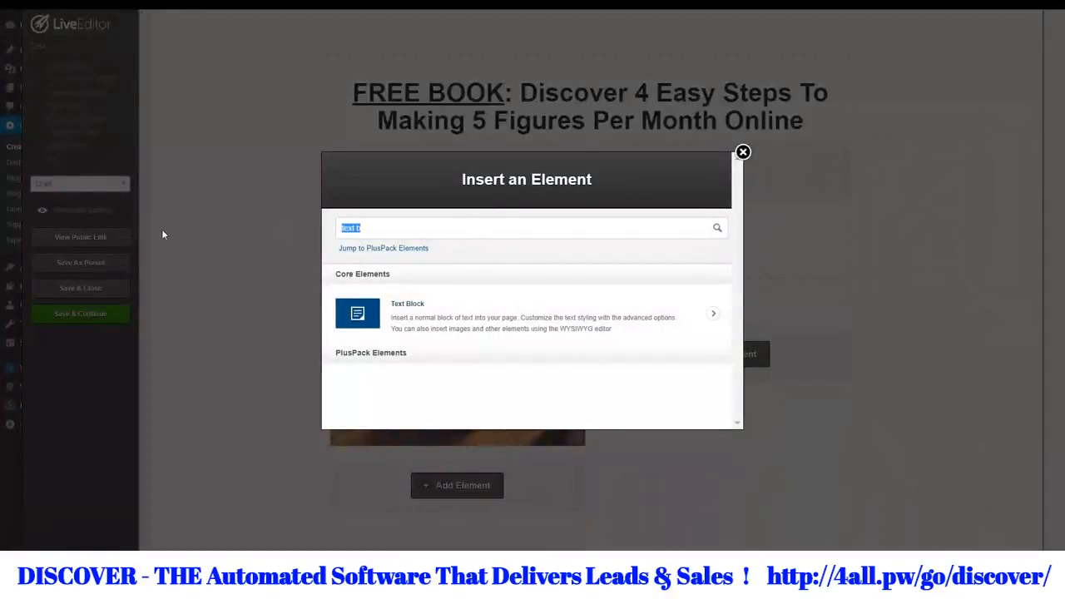
type("bullet")
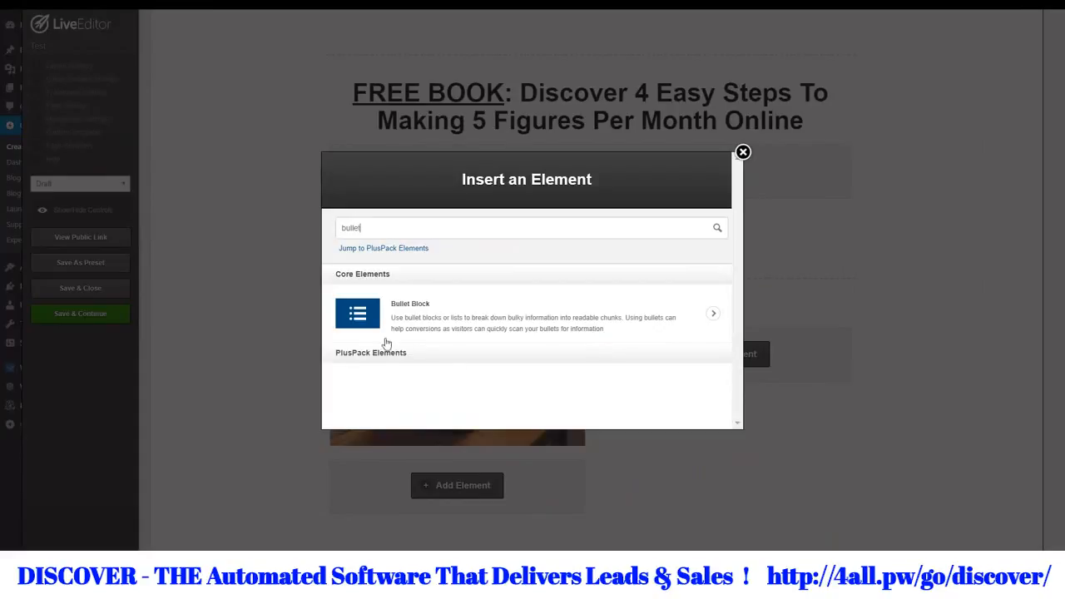
left_click(475, 334)
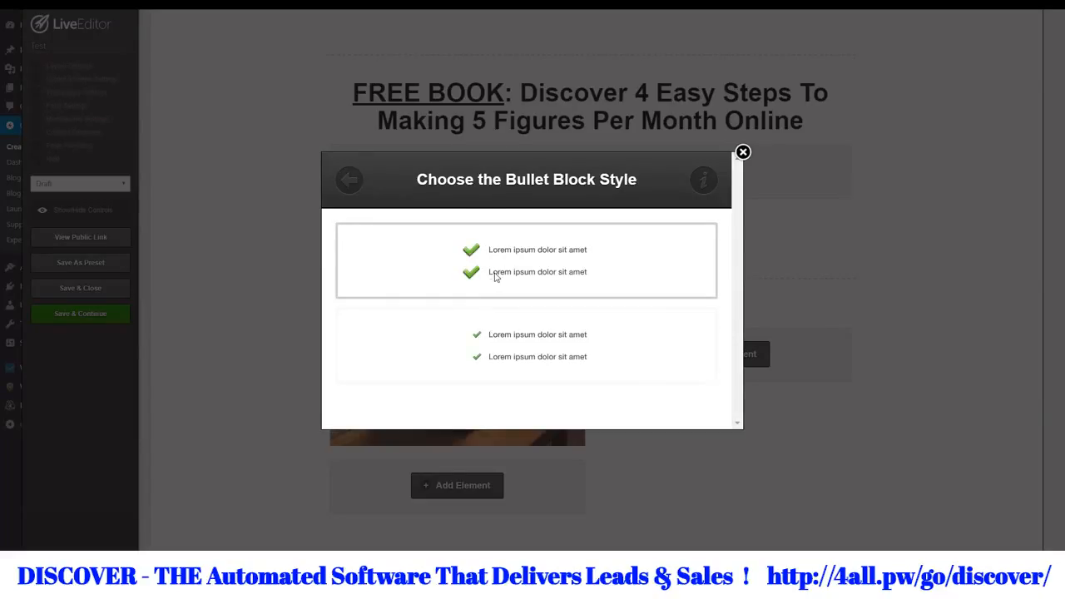
left_click(493, 280)
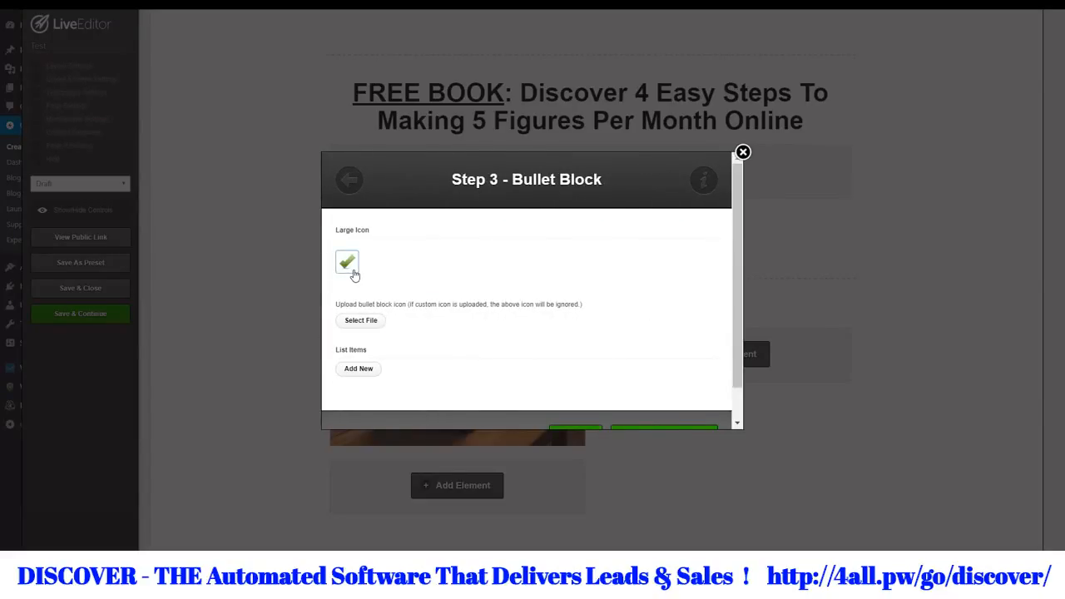
Set the bullet icon to the thin light-green check mark and add a first blank list item
left_click(349, 264)
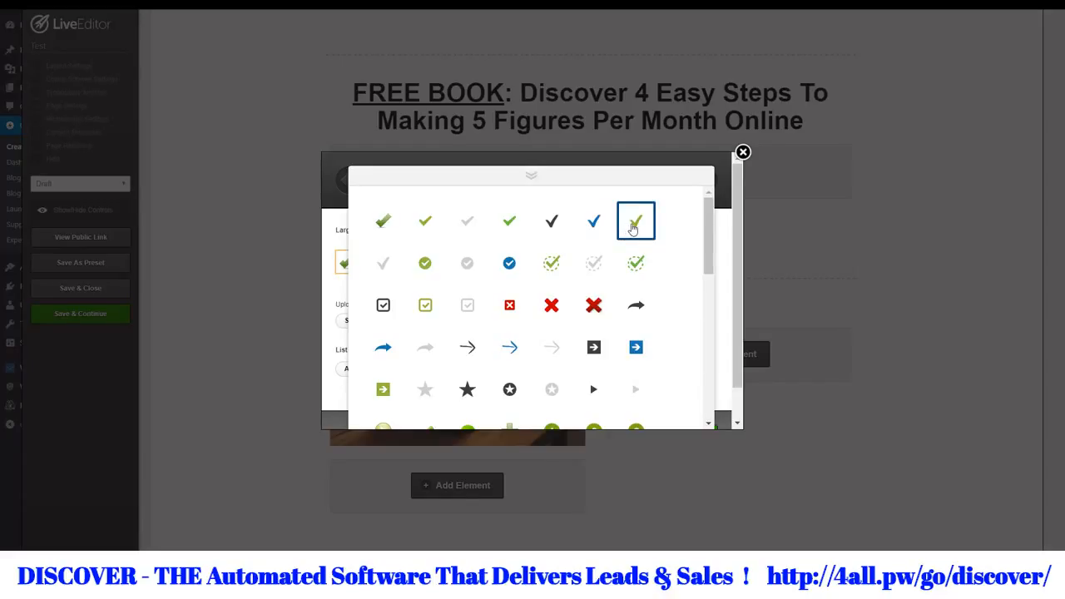
left_click(634, 225)
scroll(461, 291, "down", 1)
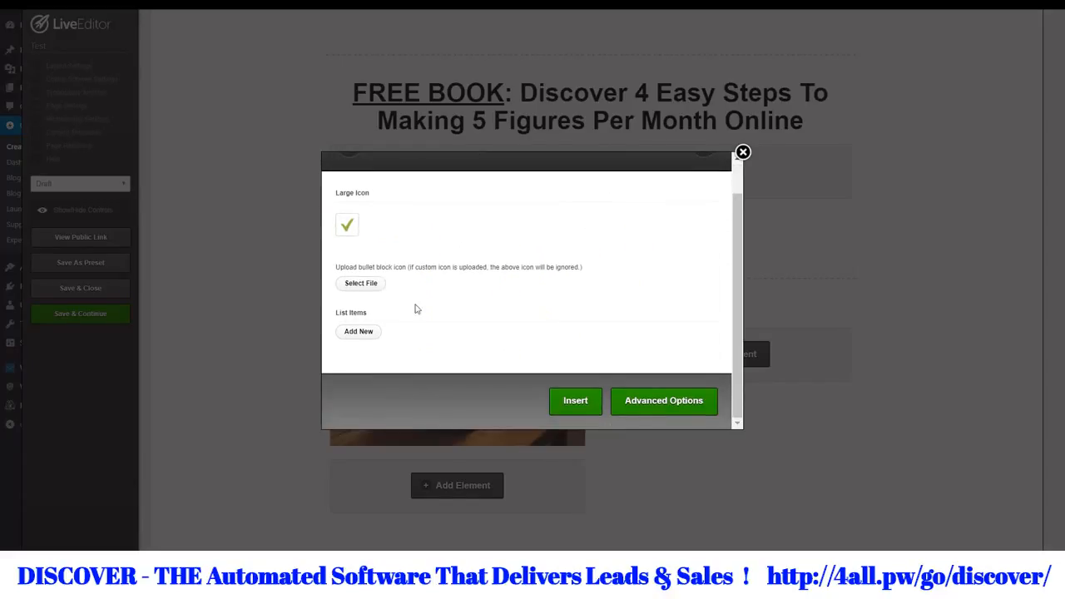
left_click(358, 331)
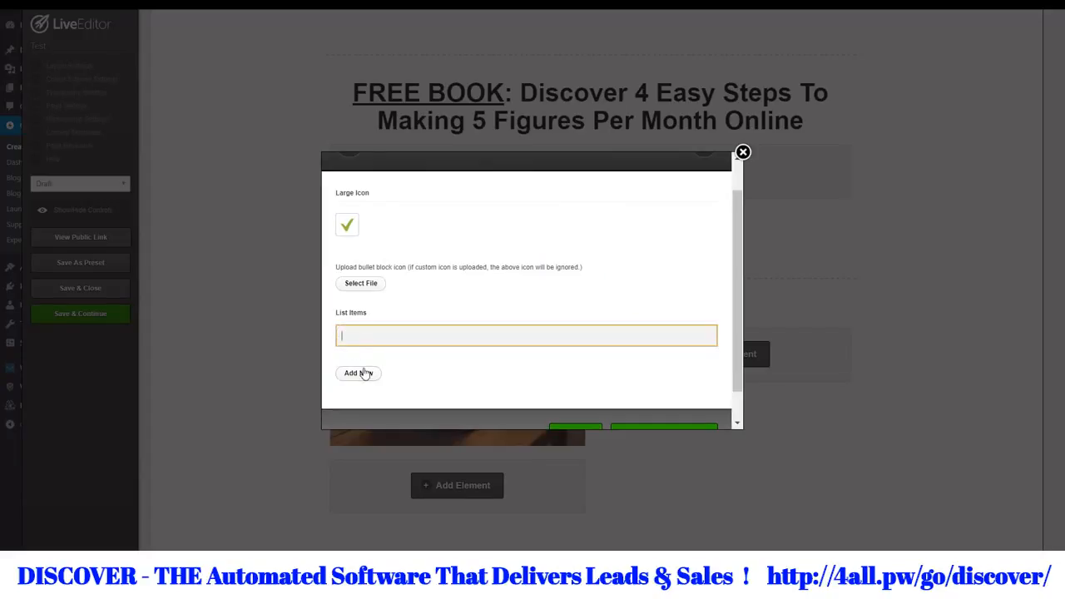